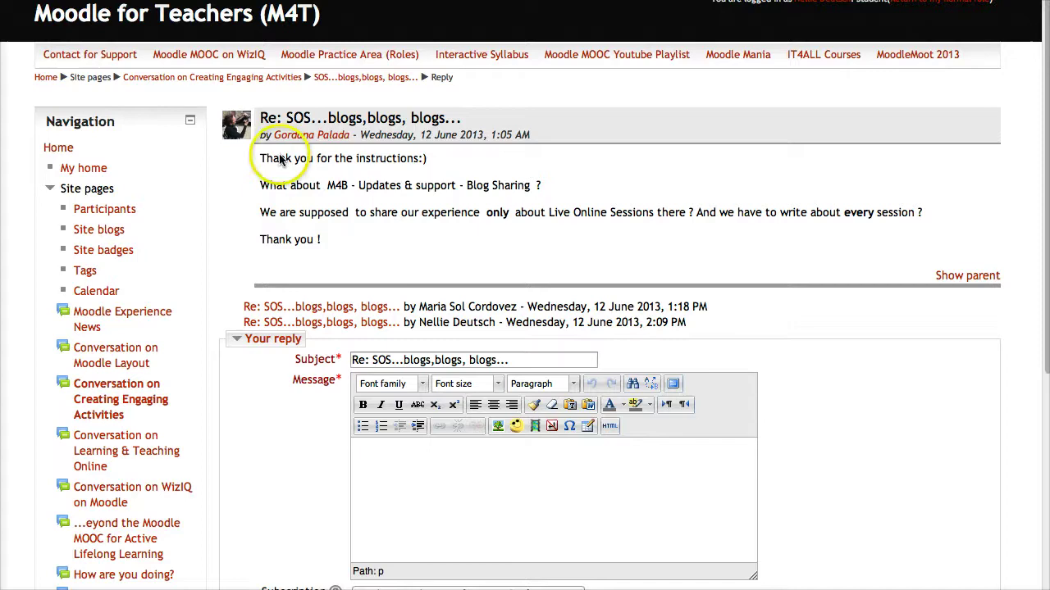
- Open the public profile of the author of the "Re: SOS...blogs,blogs, blogs..." forum post and look through its details
{"action": "scroll", "coordinate": [123, 425], "scroll_direction": "down", "scroll_amount": 1}
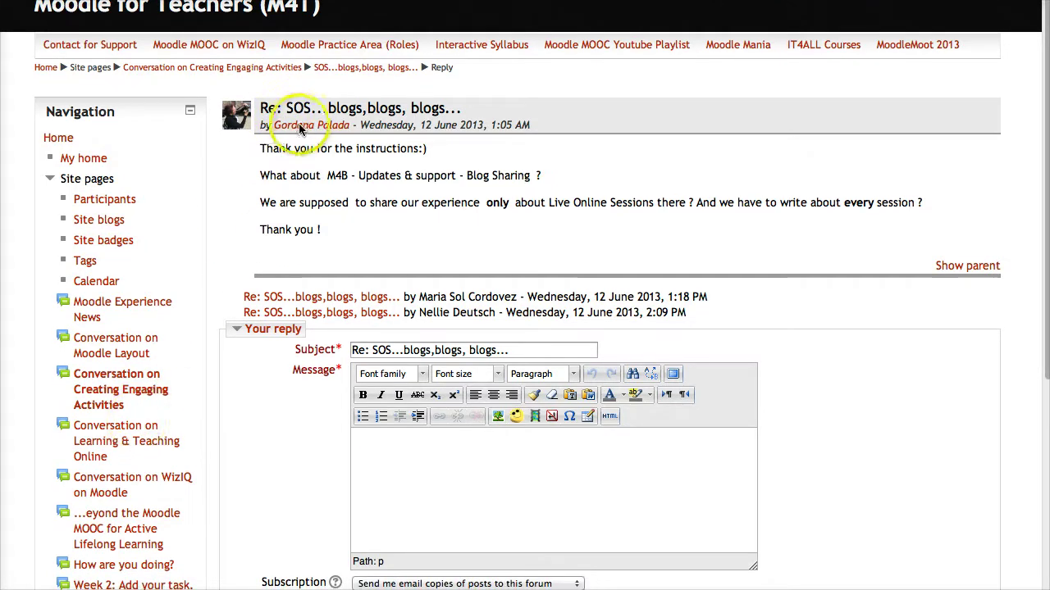
{"action": "left_click", "coordinate": [301, 124]}
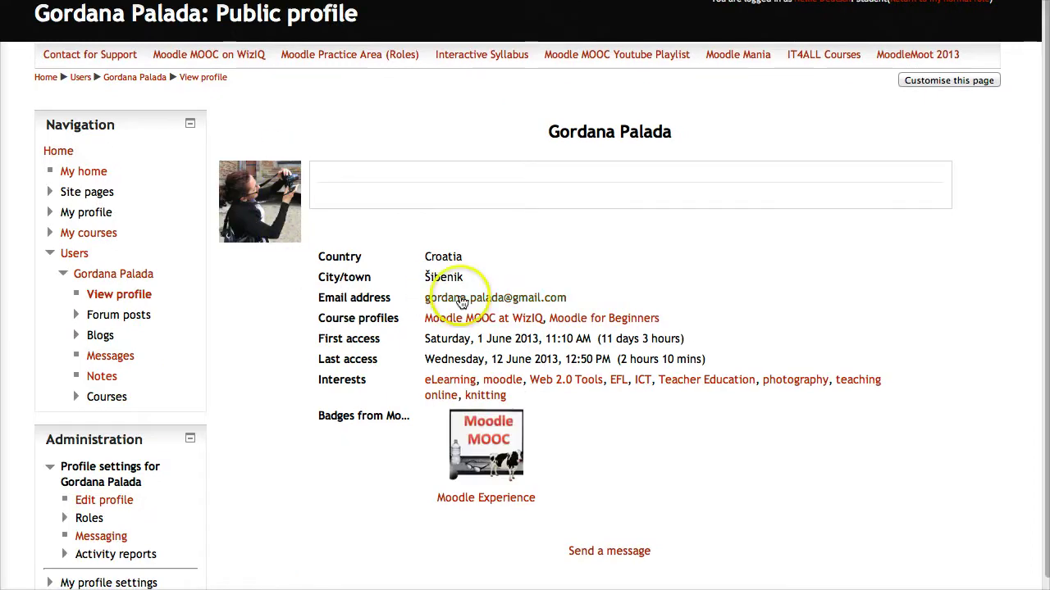
{"action": "scroll", "coordinate": [481, 250], "scroll_direction": "down", "scroll_amount": 1}
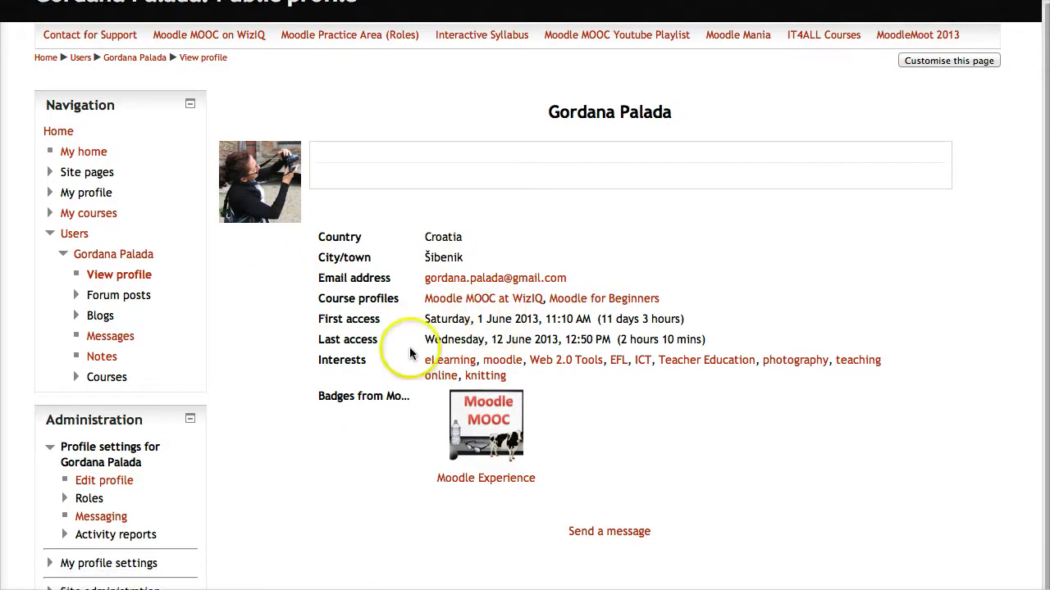
{"action": "scroll", "coordinate": [224, 353], "scroll_direction": "down", "scroll_amount": 4}
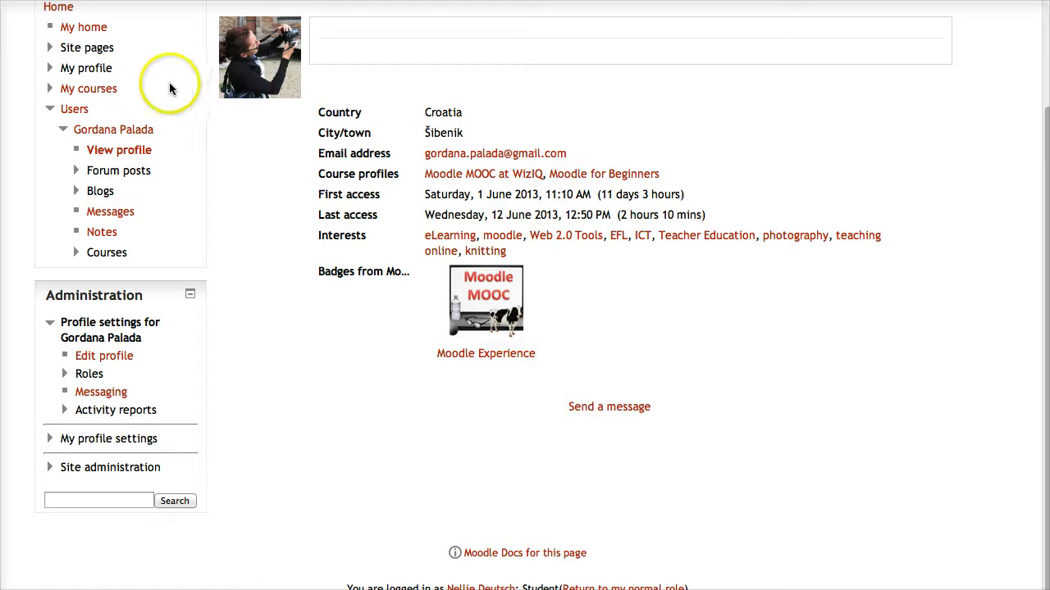
{"action": "left_click_drag", "start_coordinate": [182, 96], "coordinate": [96, 121]}
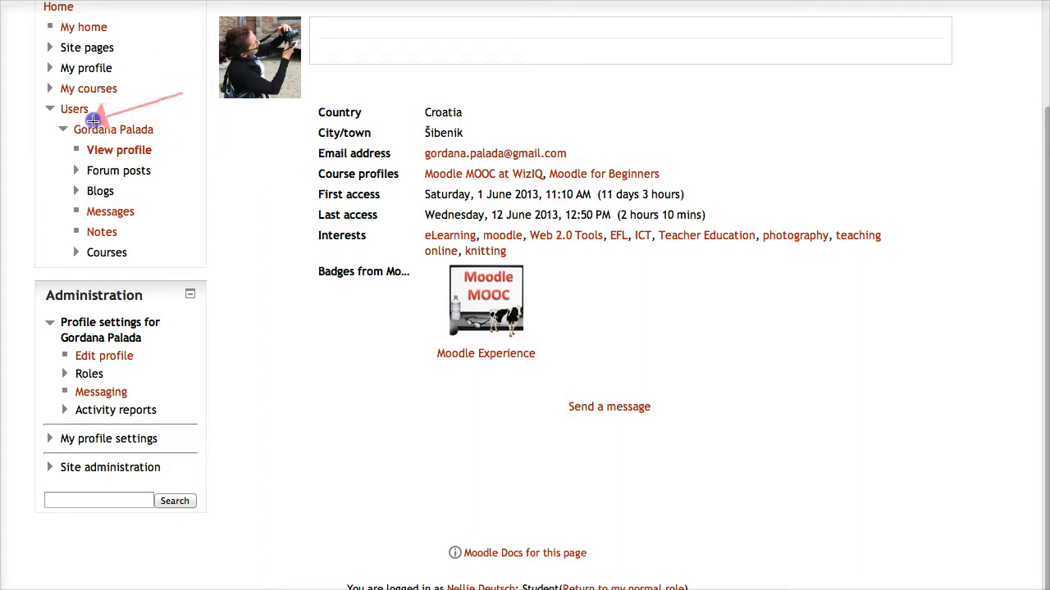
{"action": "left_click_drag", "start_coordinate": [212, 169], "coordinate": [172, 169]}
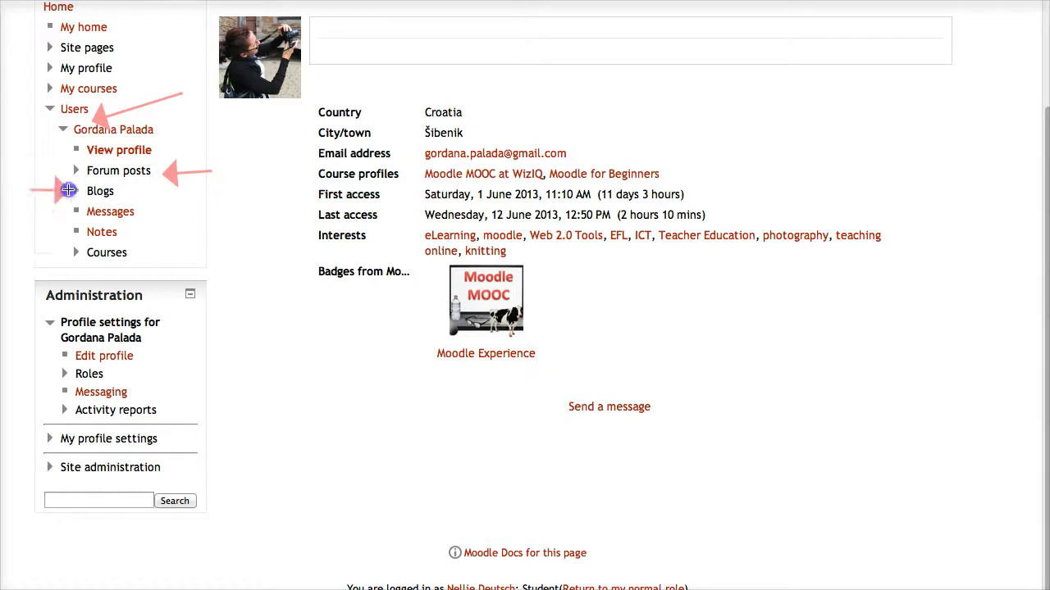
{"action": "left_click_drag", "start_coordinate": [68, 190], "coordinate": [69, 190]}
{"action": "left_click_drag", "start_coordinate": [172, 246], "coordinate": [134, 244]}
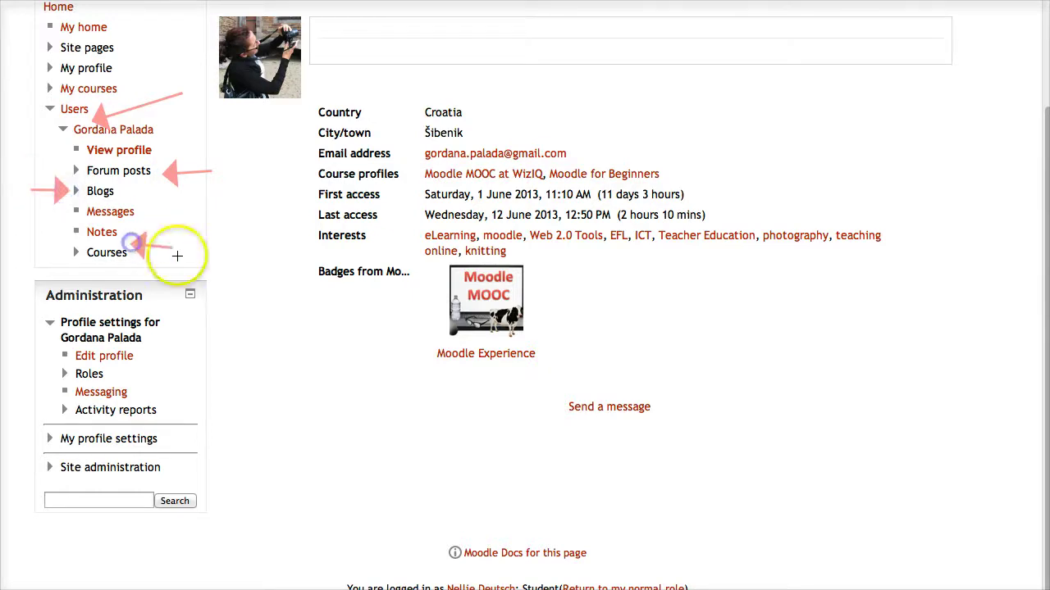
{"action": "left_click_drag", "start_coordinate": [201, 347], "coordinate": [151, 305]}
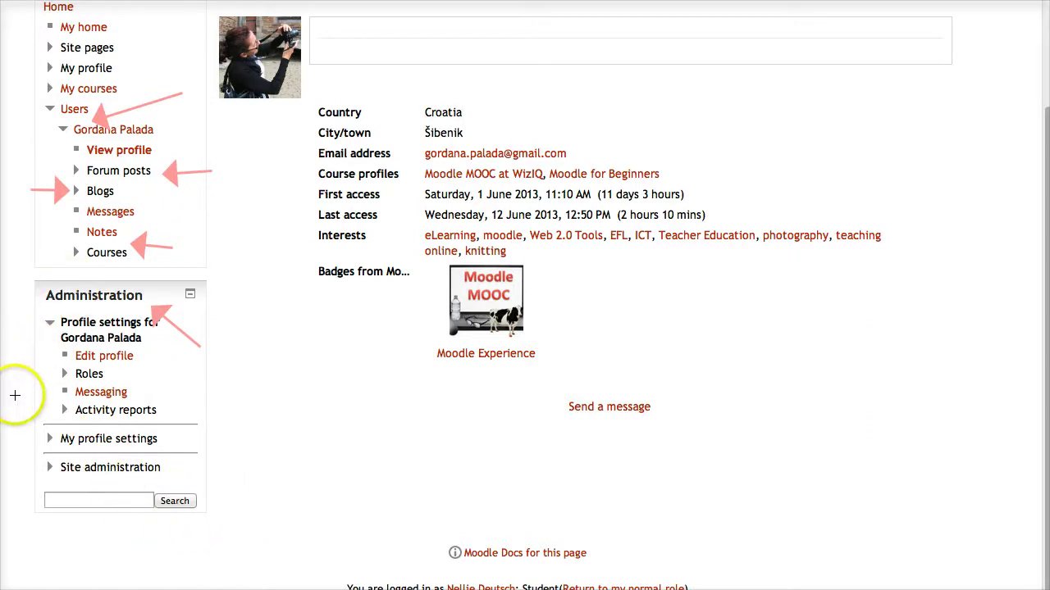
{"action": "left_click_drag", "start_coordinate": [17, 396], "coordinate": [49, 394]}
{"action": "left_click_drag", "start_coordinate": [199, 405], "coordinate": [164, 408]}
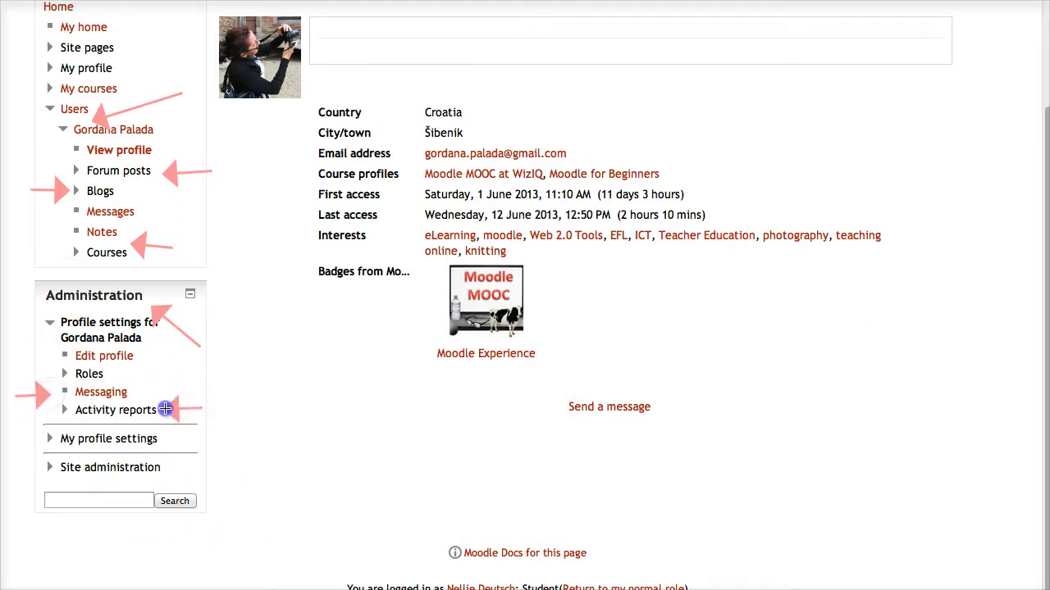
{"action": "left_click_drag", "start_coordinate": [143, 374], "coordinate": [115, 374]}
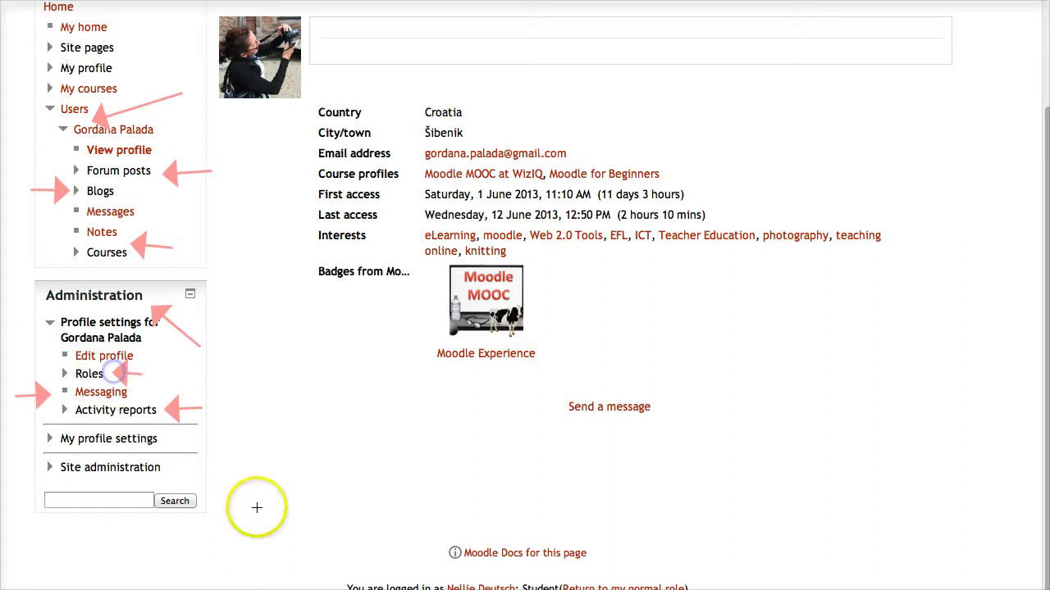
{"action": "key", "text": "Escape"}
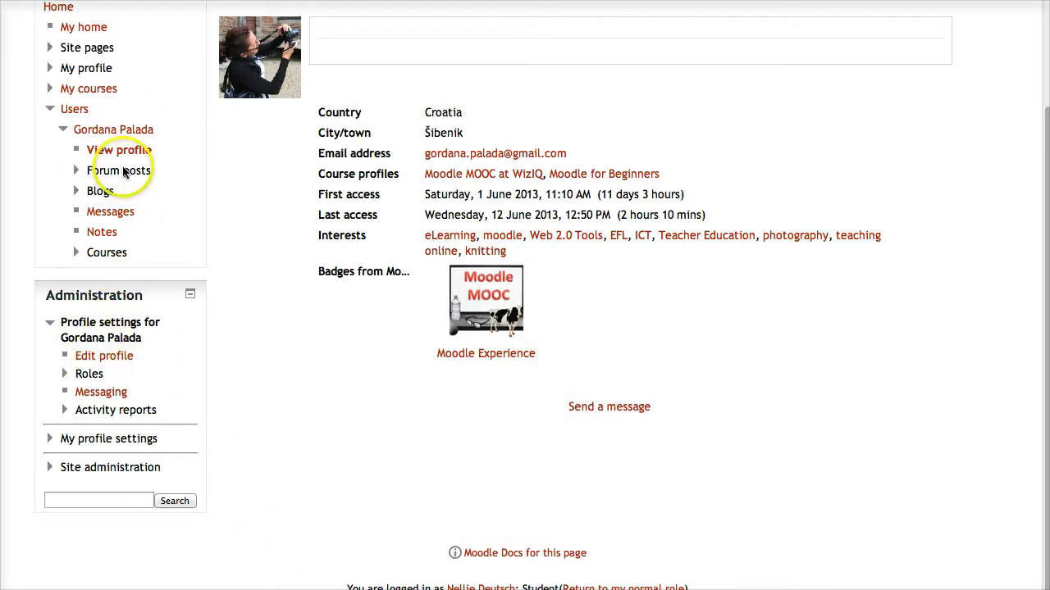
- Expand the Blogs branch of this participant's navigation and view all of their blog entries
{"action": "left_click", "coordinate": [104, 194]}
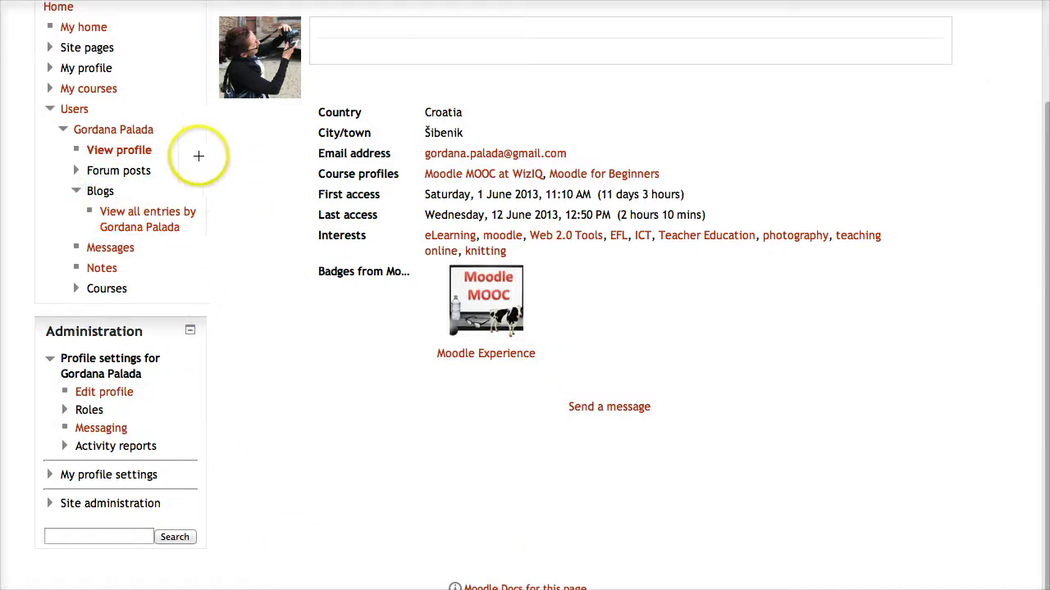
{"action": "left_click", "coordinate": [172, 196]}
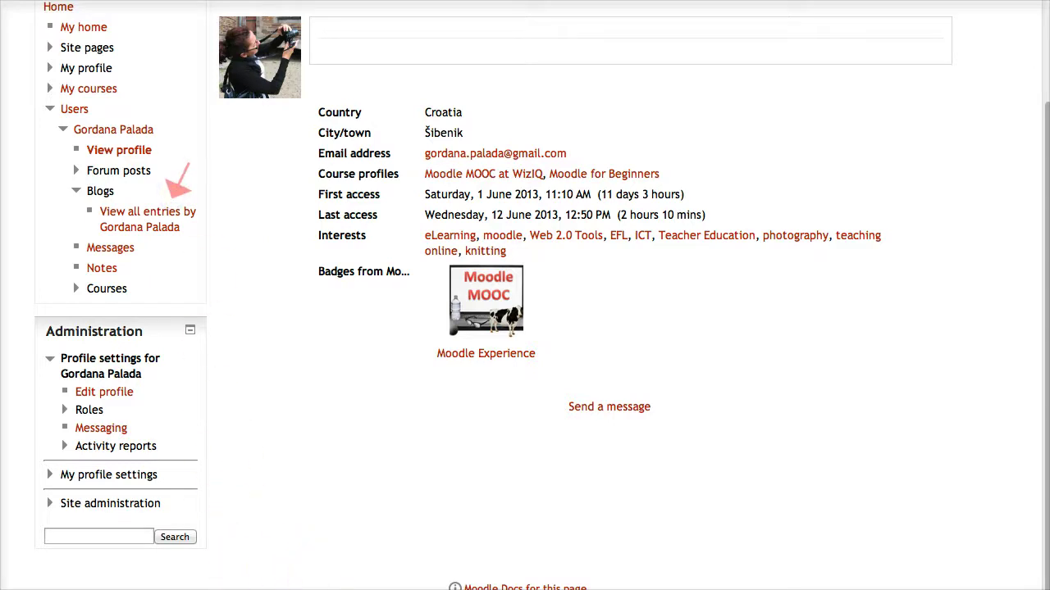
{"action": "left_click", "coordinate": [135, 230]}
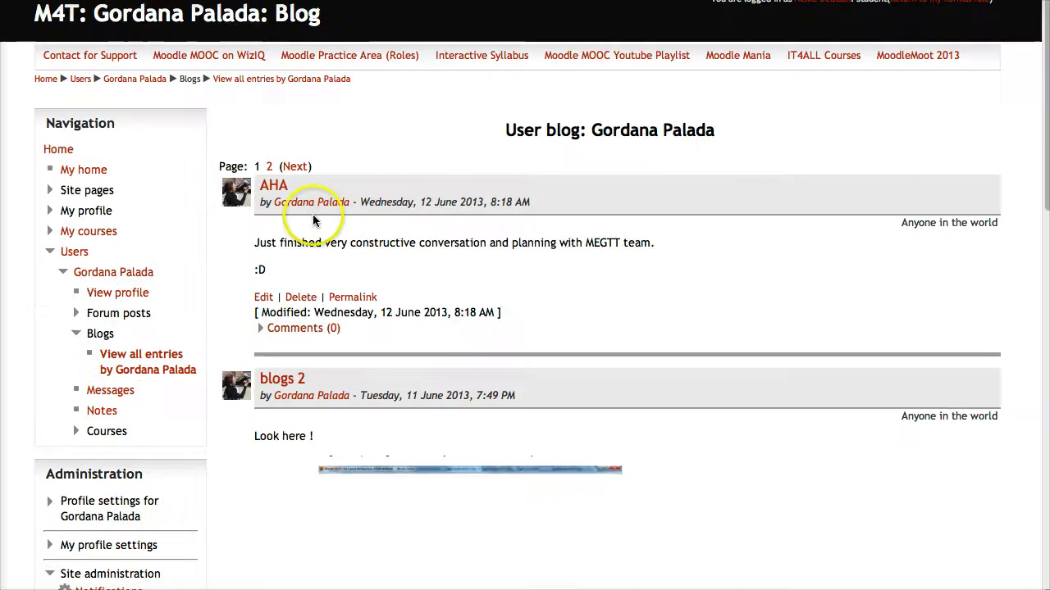
- Look through the participant's blog entries, including "AHA", "blogs 2" and "Blogging, blogging, blogging...", checking their associated courses and visibility
{"action": "scroll", "coordinate": [270, 235], "scroll_direction": "down", "scroll_amount": 2}
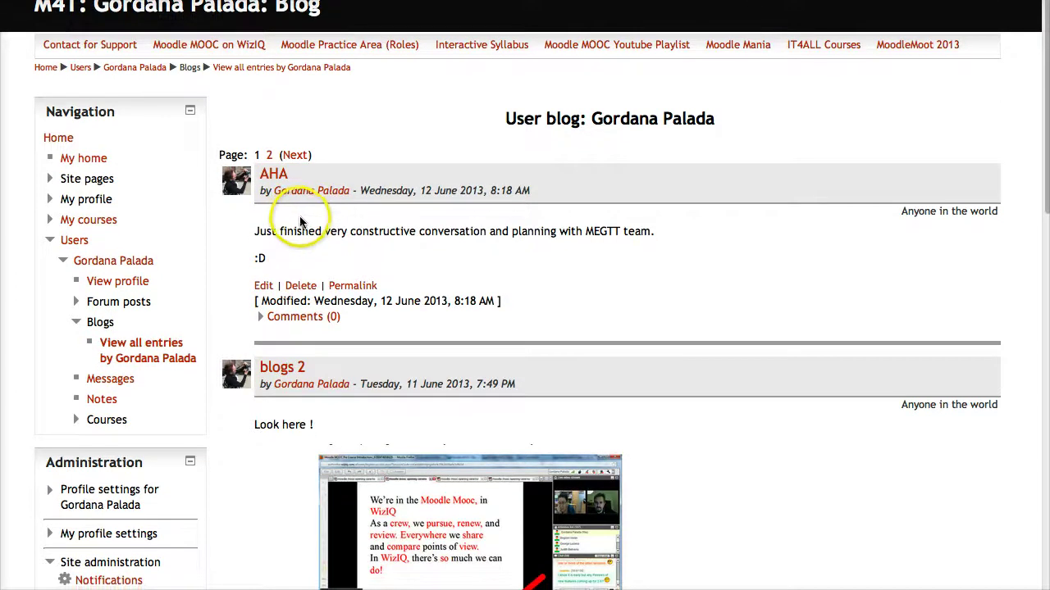
{"action": "scroll", "coordinate": [317, 223], "scroll_direction": "down", "scroll_amount": 10}
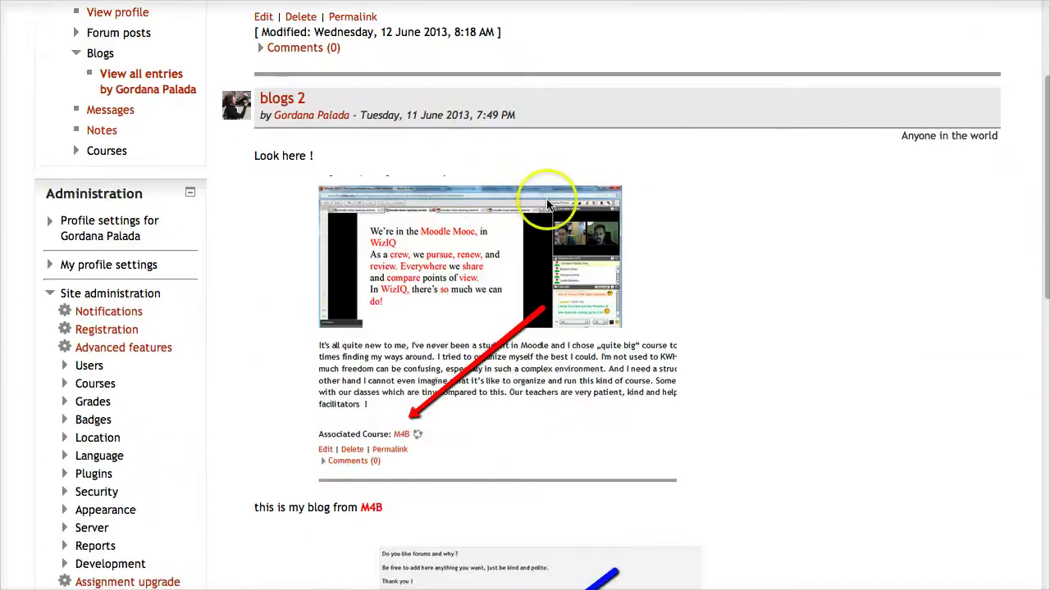
{"action": "scroll", "coordinate": [743, 164], "scroll_direction": "up", "scroll_amount": 12}
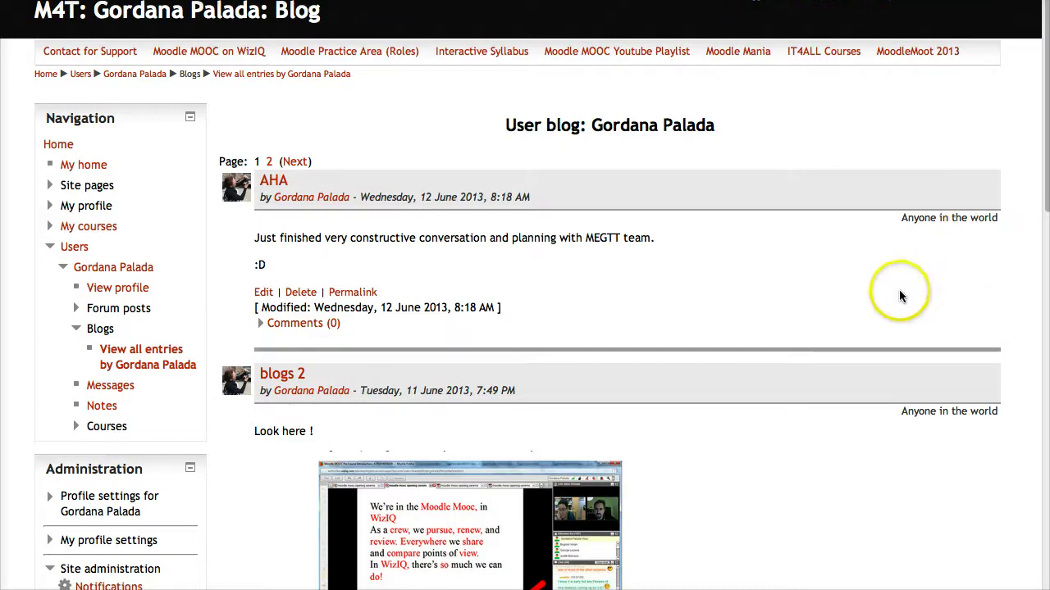
{"action": "scroll", "coordinate": [748, 328], "scroll_direction": "down", "scroll_amount": 3}
{"action": "scroll", "coordinate": [748, 328], "scroll_direction": "down", "scroll_amount": 6}
{"action": "scroll", "coordinate": [687, 259], "scroll_direction": "up", "scroll_amount": 4}
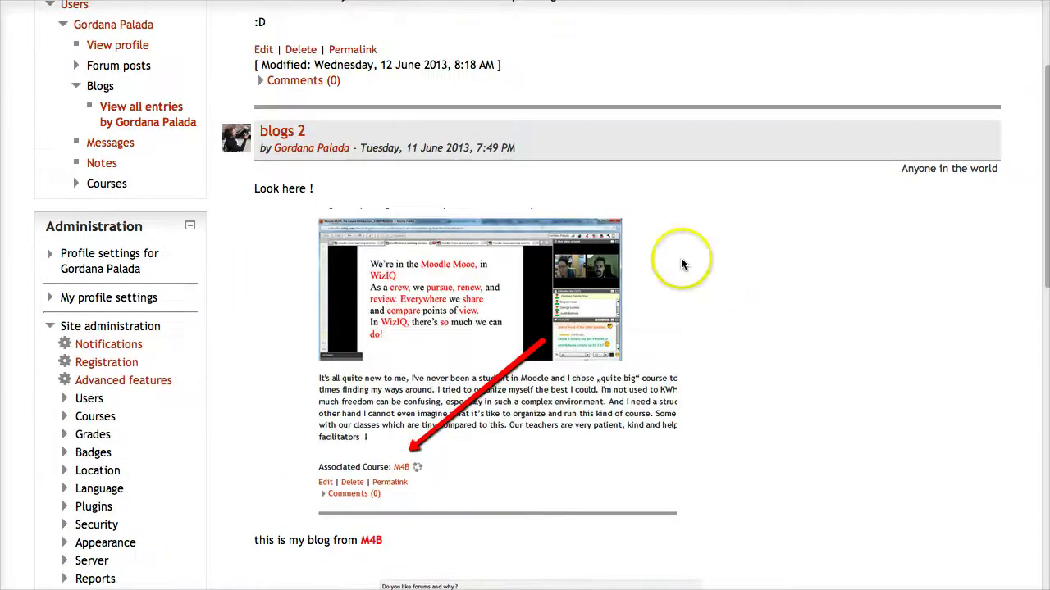
{"action": "scroll", "coordinate": [426, 287], "scroll_direction": "down", "scroll_amount": 9}
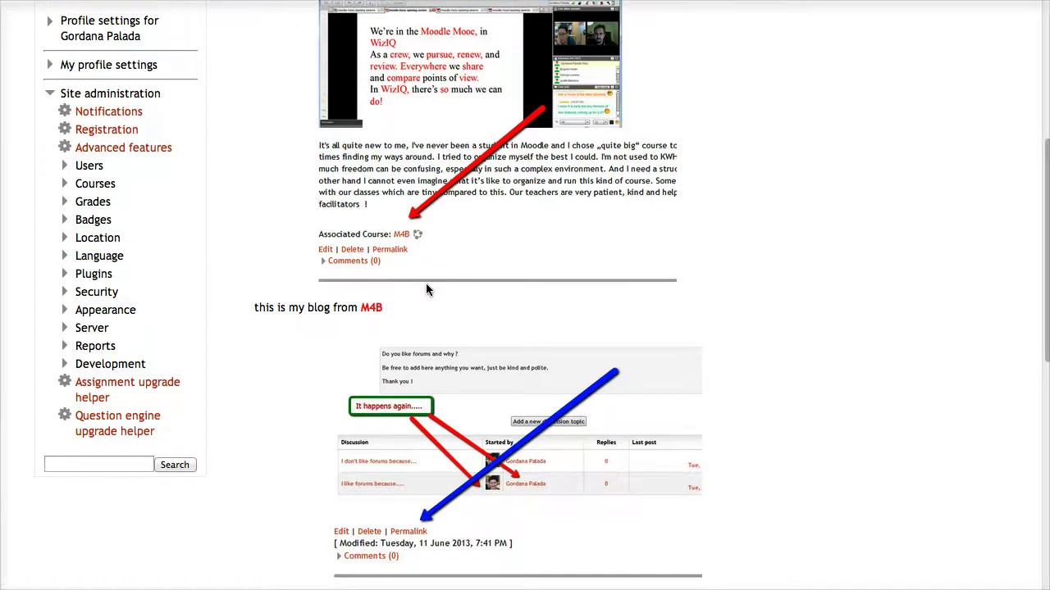
{"action": "scroll", "coordinate": [426, 285], "scroll_direction": "down", "scroll_amount": 3}
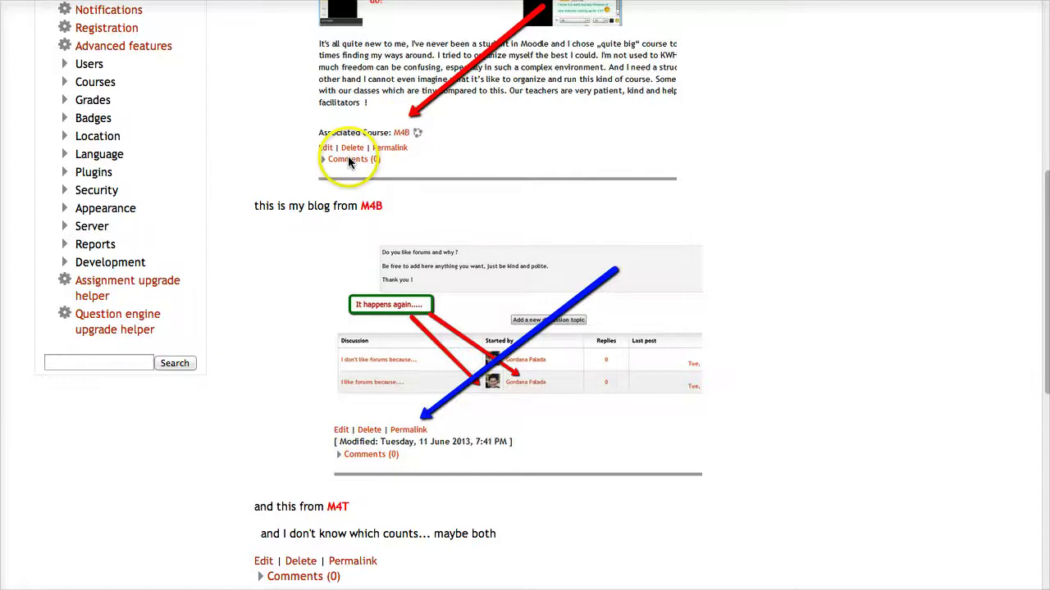
{"action": "scroll", "coordinate": [402, 465], "scroll_direction": "down", "scroll_amount": 1}
{"action": "scroll", "coordinate": [304, 481], "scroll_direction": "down", "scroll_amount": 2}
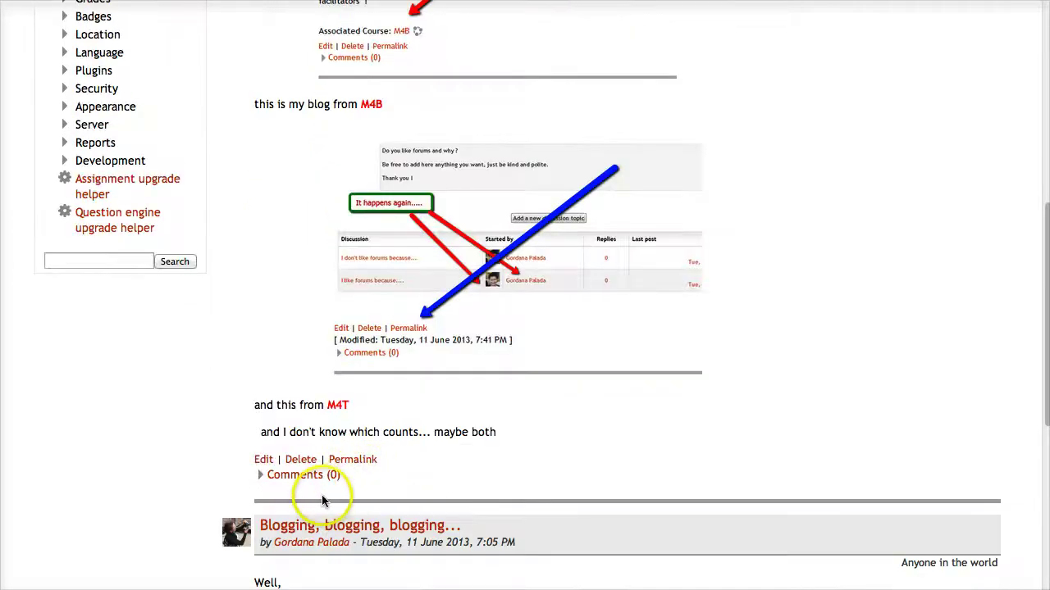
{"action": "scroll", "coordinate": [324, 487], "scroll_direction": "down", "scroll_amount": 2}
{"action": "scroll", "coordinate": [313, 490], "scroll_direction": "down", "scroll_amount": 7}
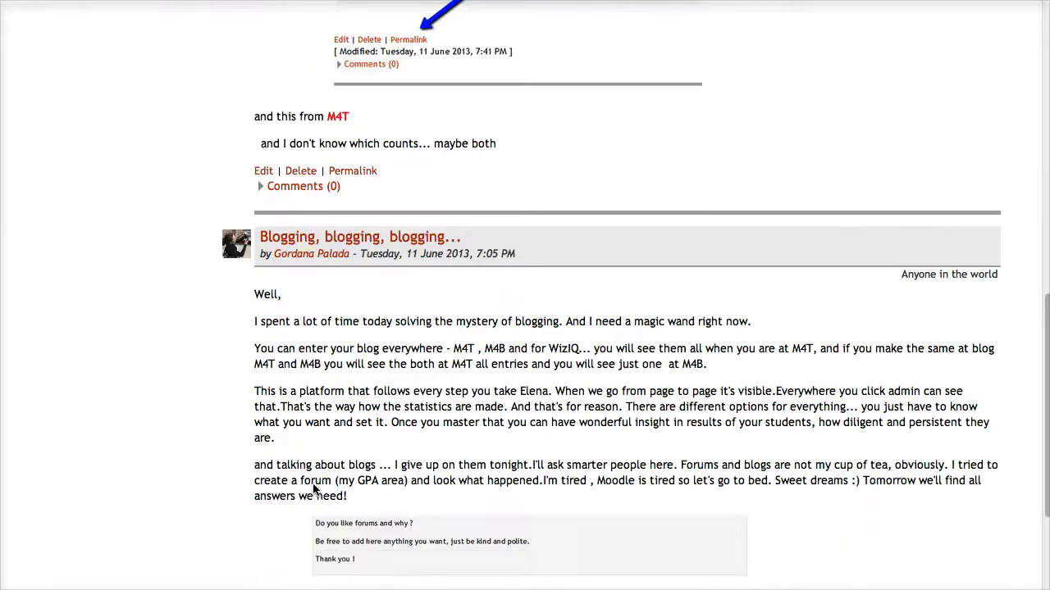
{"action": "scroll", "coordinate": [469, 455], "scroll_direction": "down", "scroll_amount": 8}
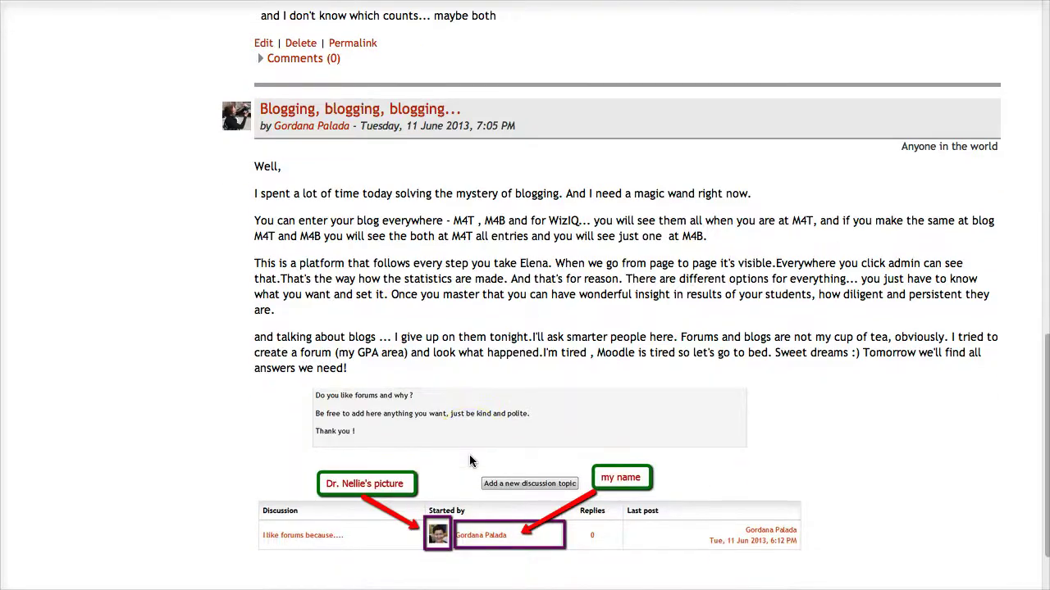
{"action": "scroll", "coordinate": [469, 460], "scroll_direction": "up", "scroll_amount": 20}
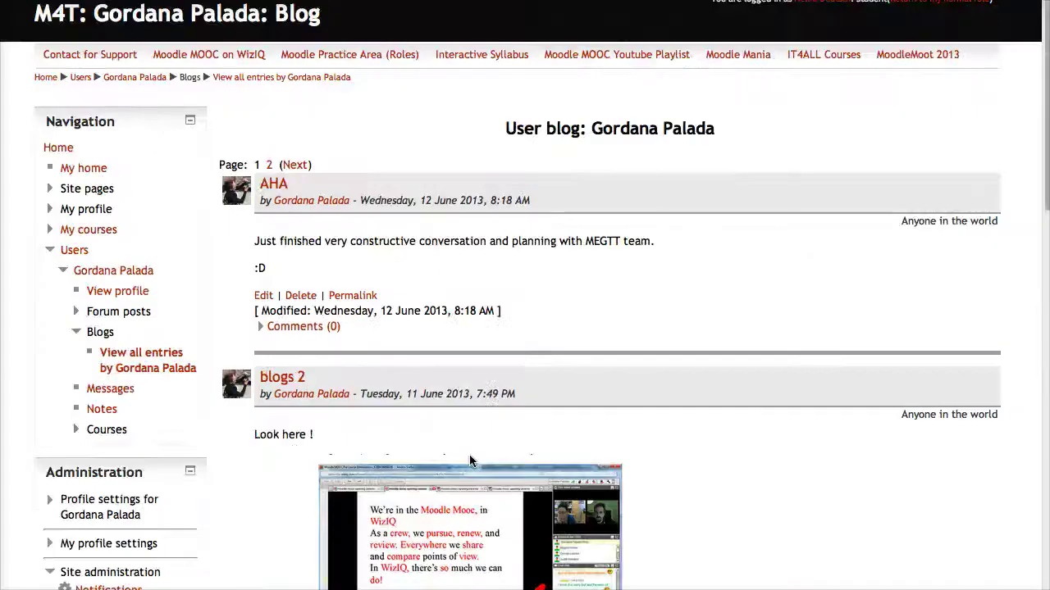
{"action": "scroll", "coordinate": [470, 460], "scroll_direction": "down", "scroll_amount": 1}
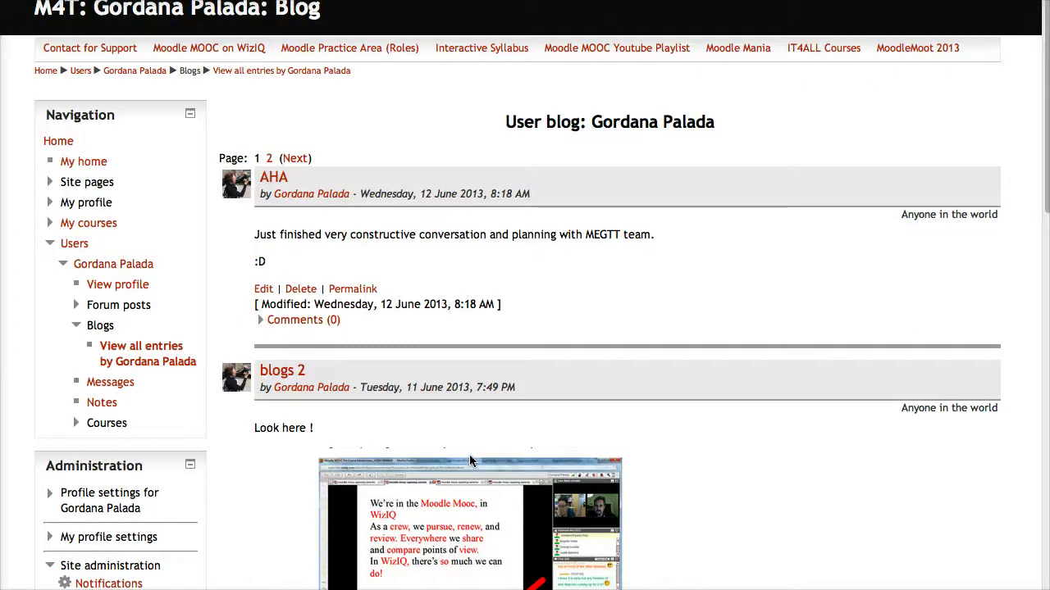
{"action": "scroll", "coordinate": [469, 455], "scroll_direction": "down", "scroll_amount": 3}
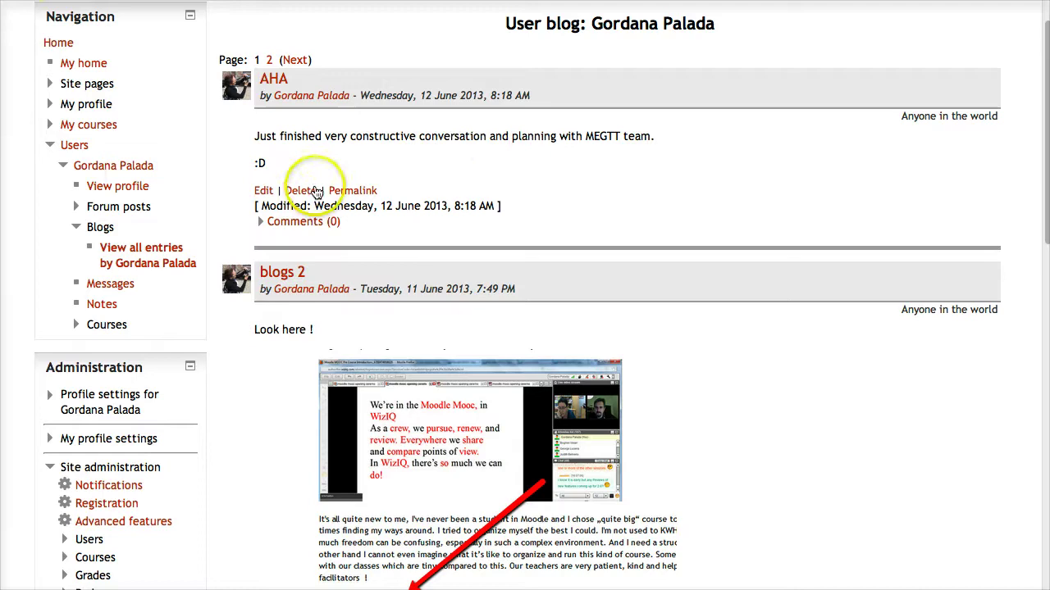
{"action": "scroll", "coordinate": [318, 221], "scroll_direction": "up", "scroll_amount": 3}
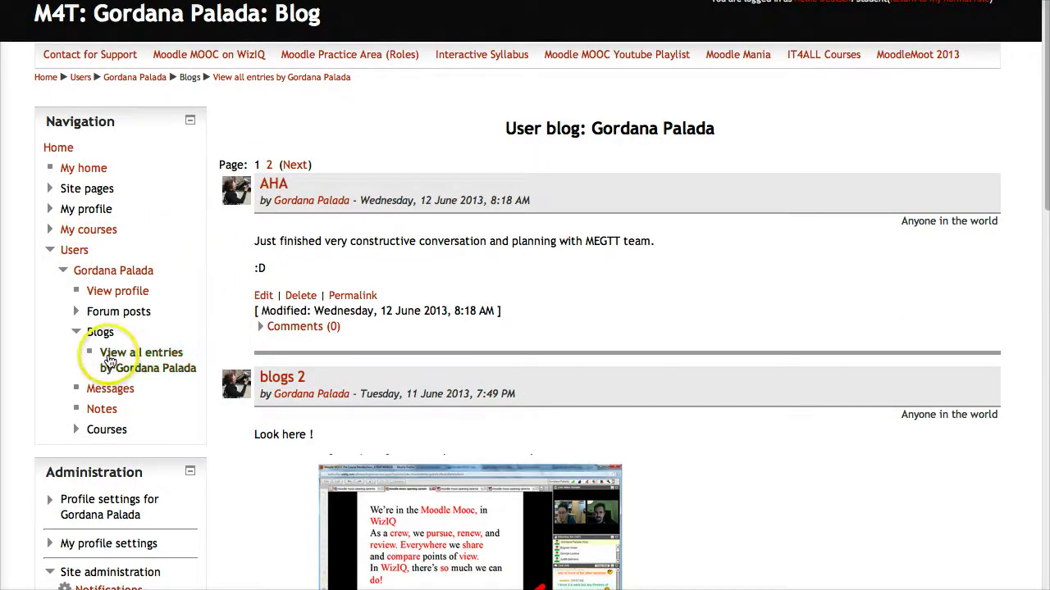
{"action": "scroll", "coordinate": [98, 392], "scroll_direction": "down", "scroll_amount": 2}
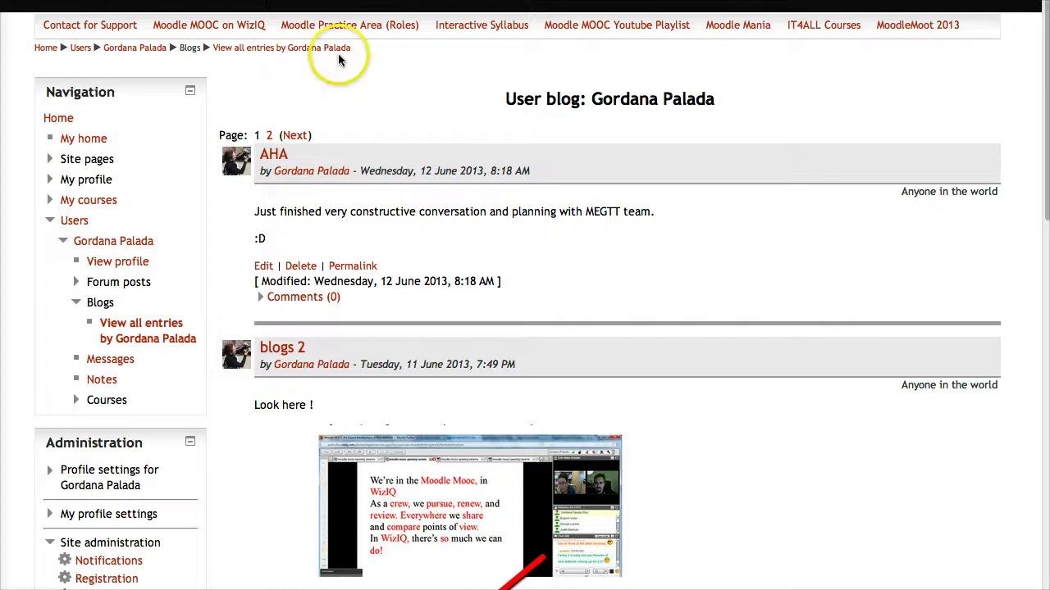
{"action": "left_click_drag", "start_coordinate": [397, 63], "coordinate": [88, 60]}
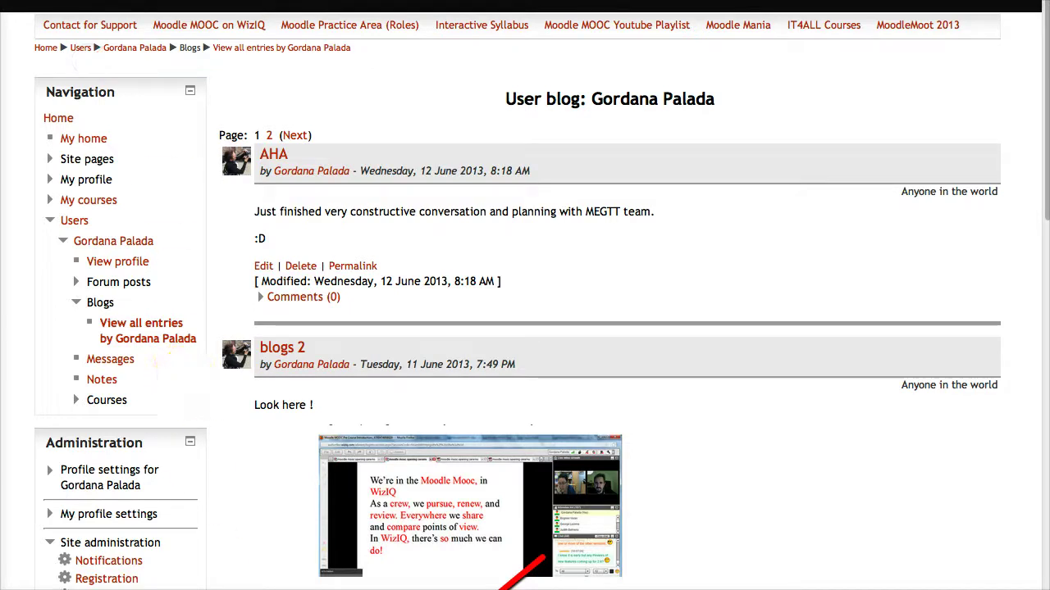
{"action": "scroll", "coordinate": [215, 426], "scroll_direction": "down", "scroll_amount": 2}
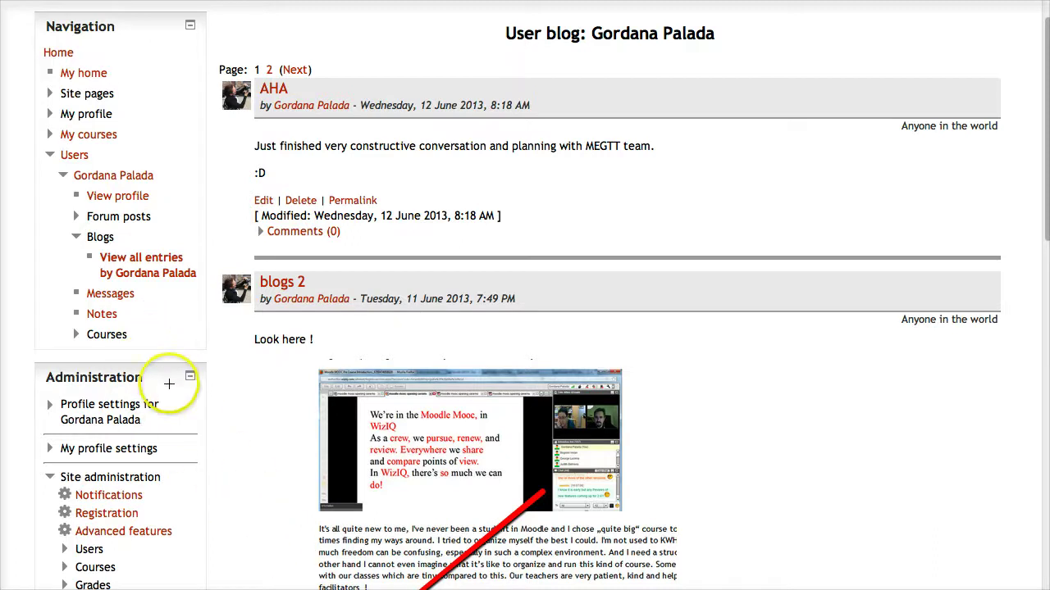
{"action": "left_click_drag", "start_coordinate": [187, 336], "coordinate": [140, 335]}
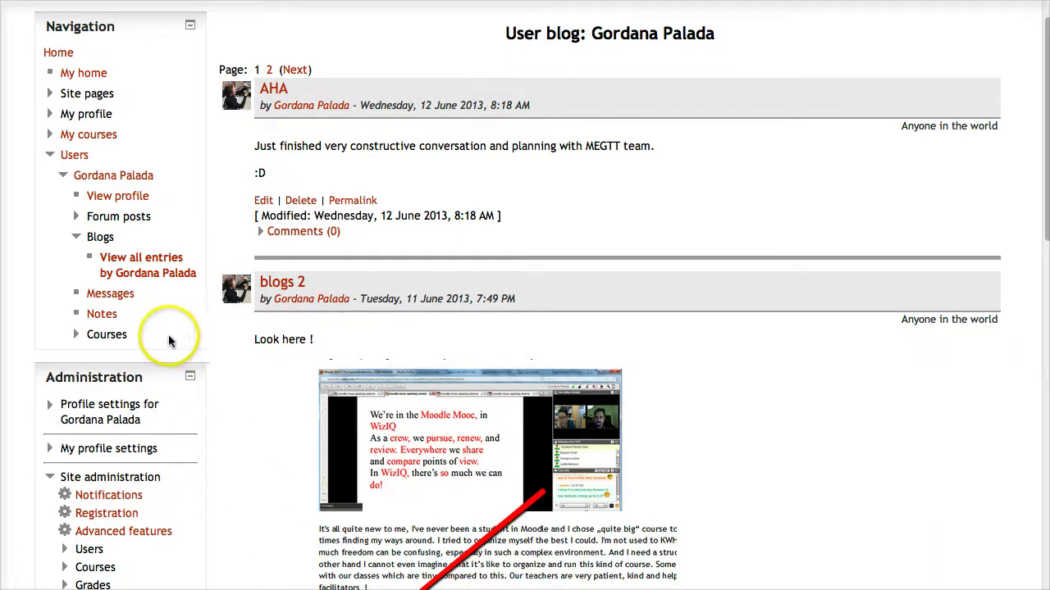
- Expand the participant's Courses in the navigation and open their profile within the M4B course
{"action": "left_click", "coordinate": [114, 336]}
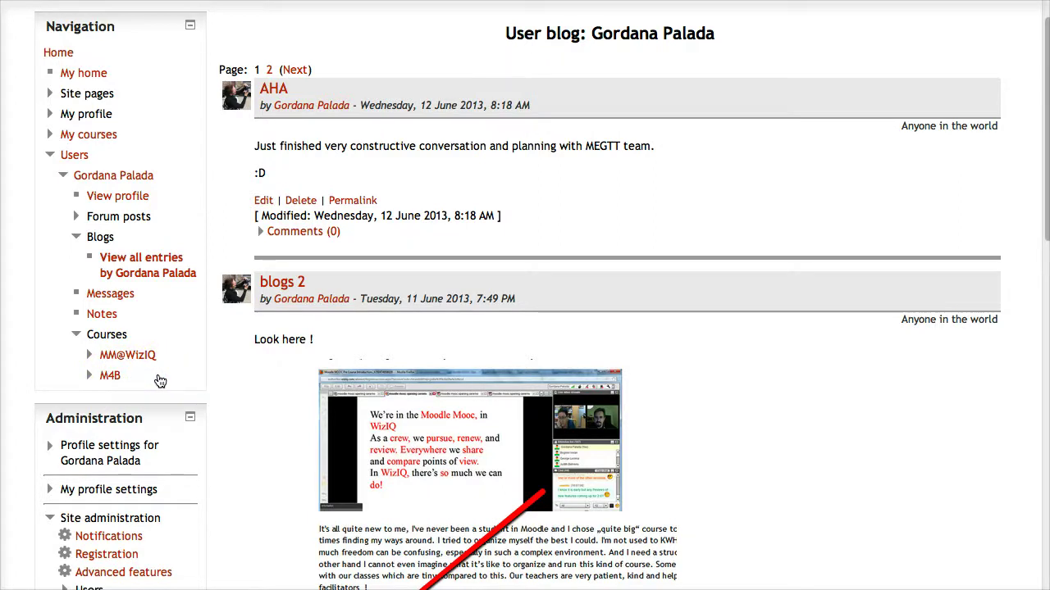
{"action": "left_click", "coordinate": [115, 379]}
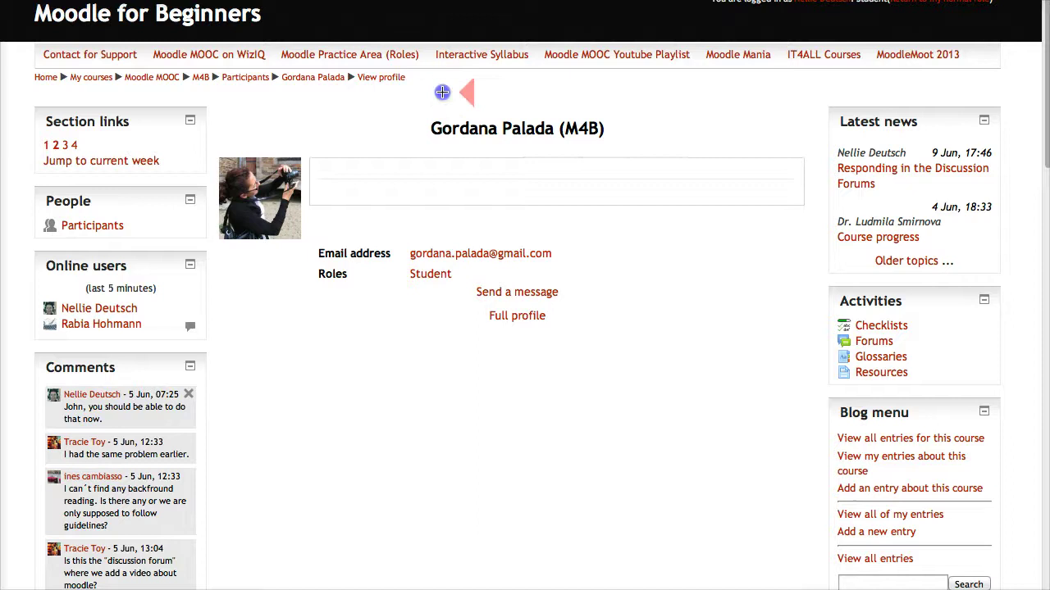
{"action": "left_click", "coordinate": [407, 88]}
{"action": "left_click", "coordinate": [275, 107]}
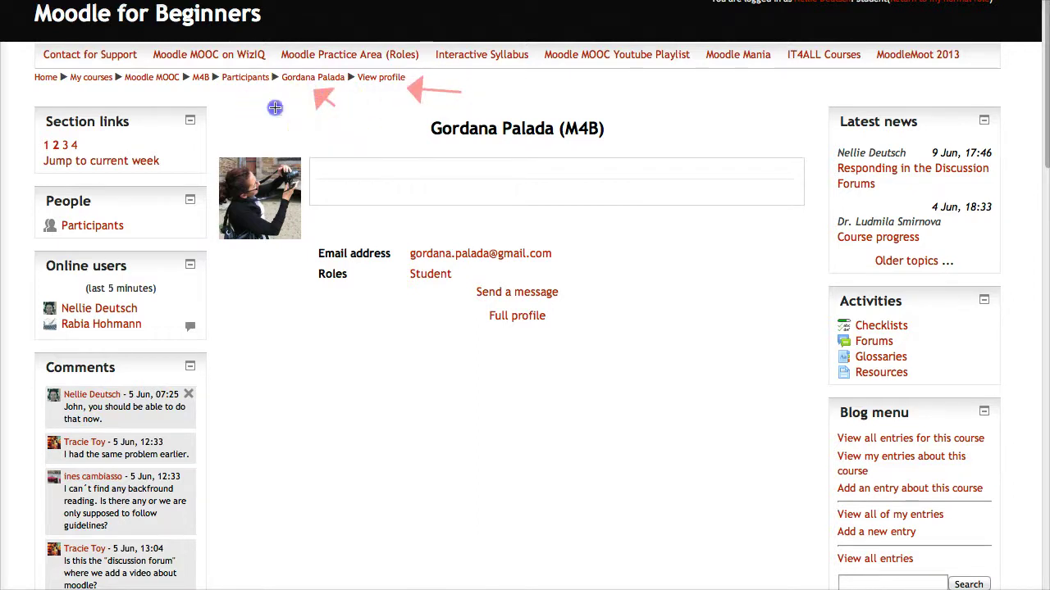
{"action": "left_click", "coordinate": [221, 109]}
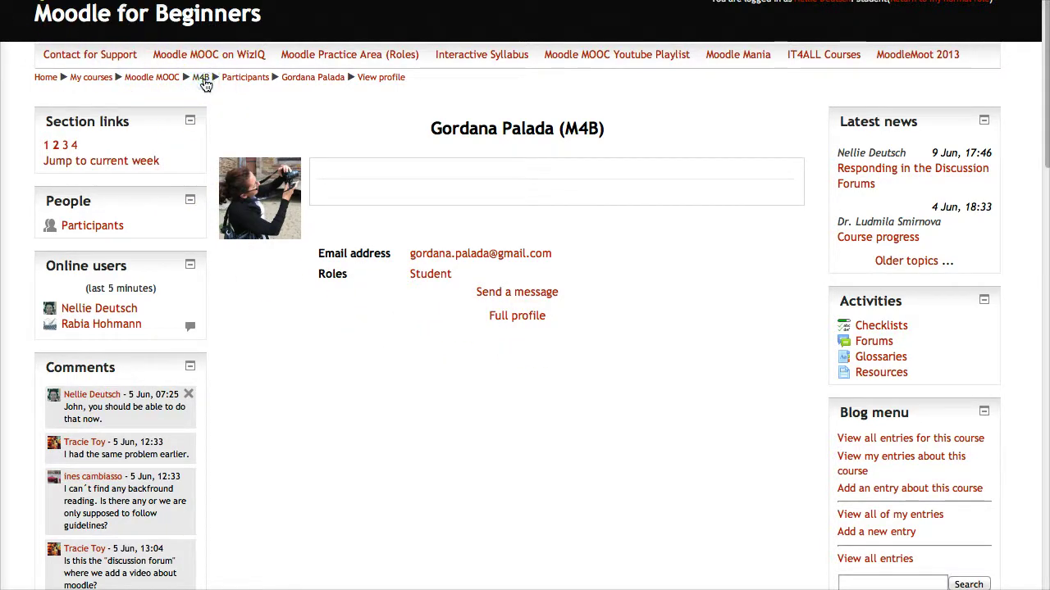
- Return from the participant's profile to the M4B course page and bring its Blog menu options into view
{"action": "left_click", "coordinate": [203, 80]}
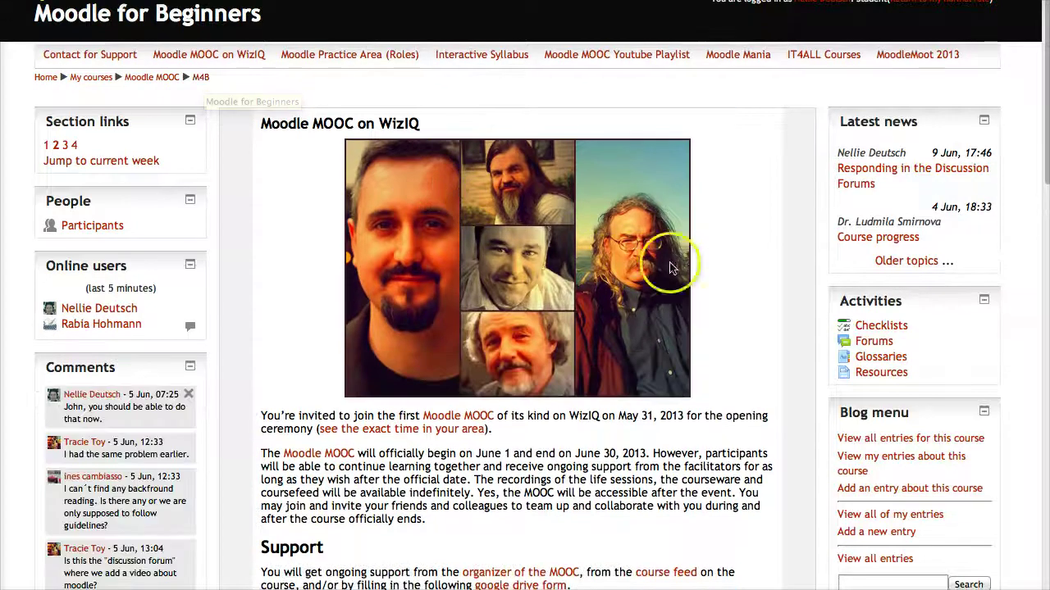
{"action": "scroll", "coordinate": [653, 300], "scroll_direction": "down", "scroll_amount": 1}
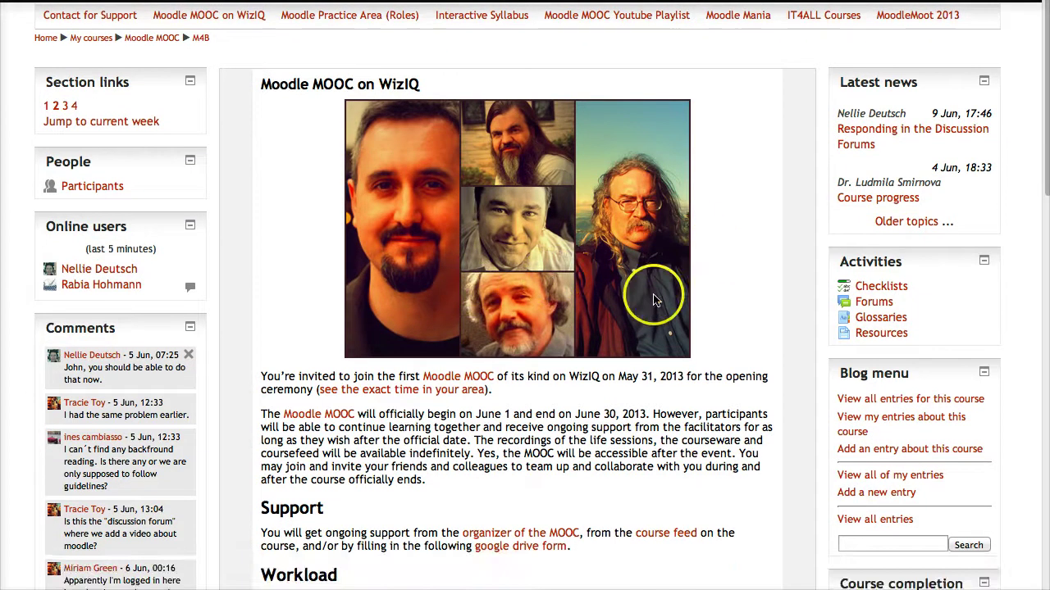
{"action": "scroll", "coordinate": [654, 300], "scroll_direction": "down", "scroll_amount": 1}
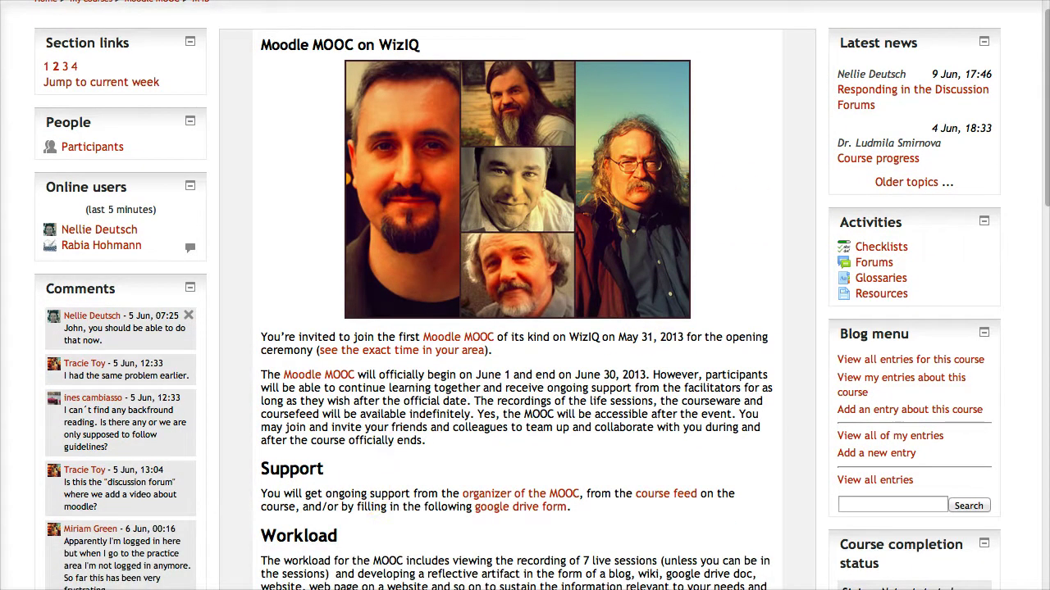
{"action": "left_click_drag", "start_coordinate": [956, 283], "coordinate": [921, 314]}
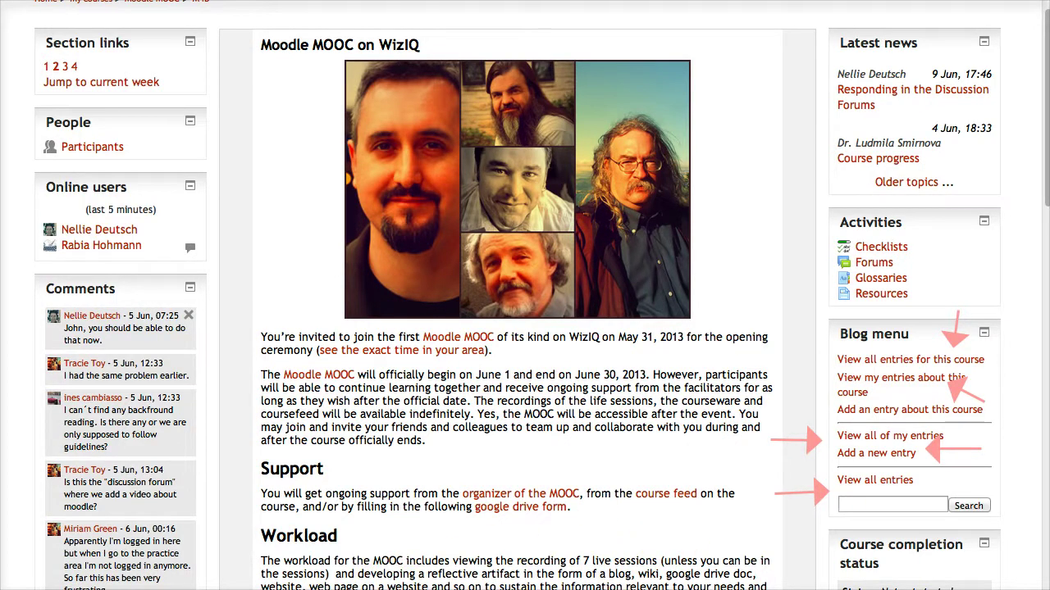
- View all blog entries on the site and look through the first ones, including "Opening Ceremony" and "Navigating Uncertainty and Mapping Invisible Structures"
{"action": "left_click", "coordinate": [879, 482]}
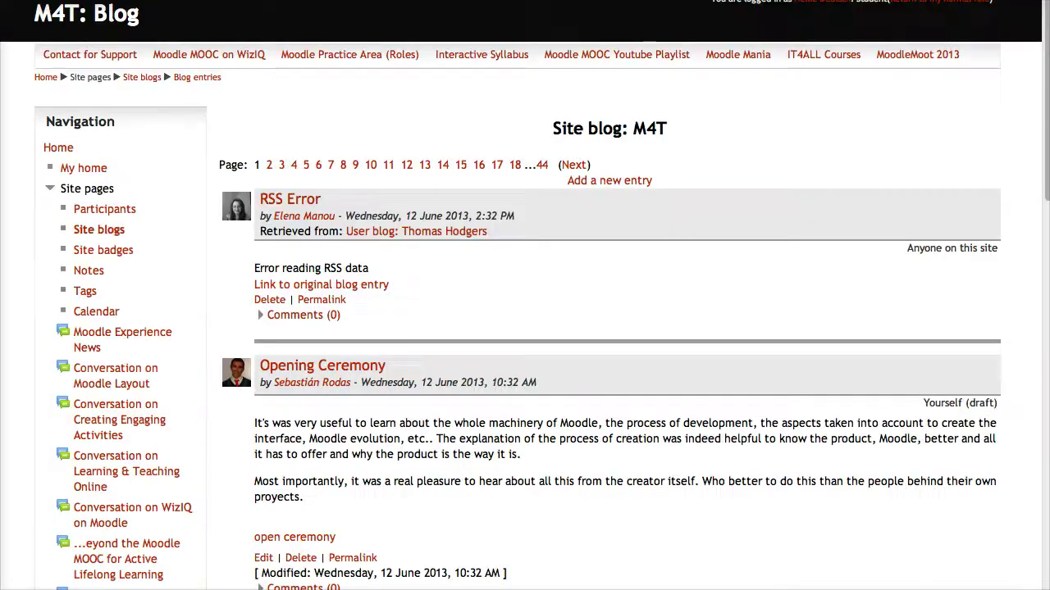
{"action": "scroll", "coordinate": [577, 302], "scroll_direction": "down", "scroll_amount": 1}
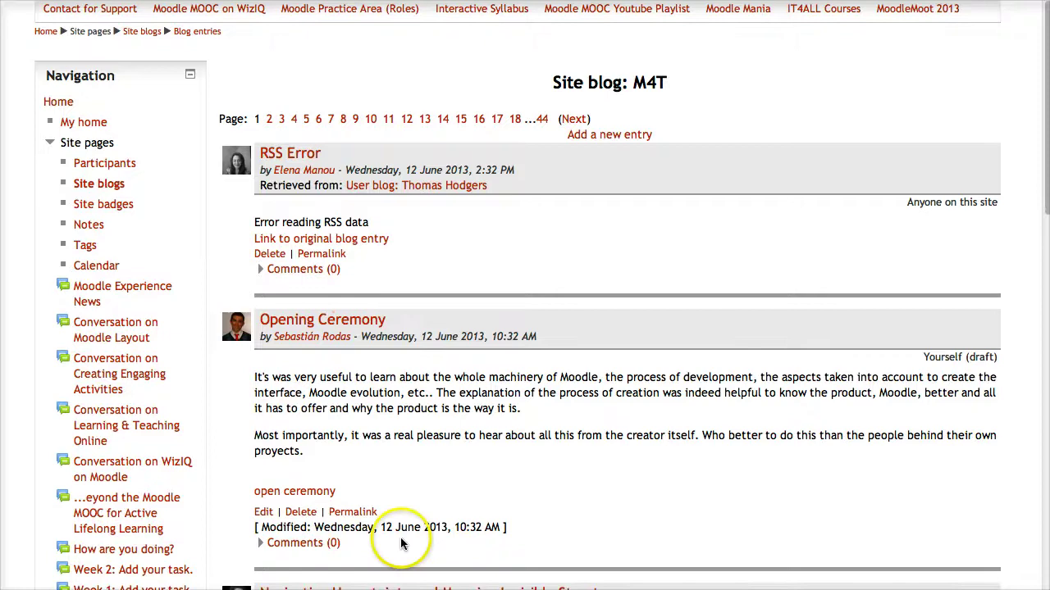
{"action": "scroll", "coordinate": [401, 543], "scroll_direction": "down", "scroll_amount": 1}
{"action": "scroll", "coordinate": [401, 542], "scroll_direction": "down", "scroll_amount": 2}
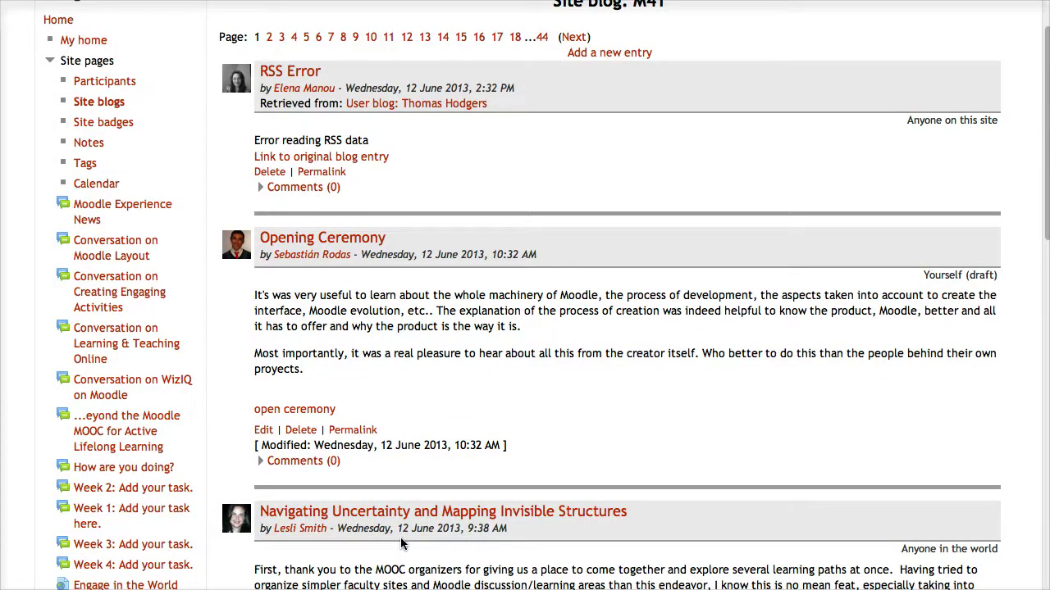
{"action": "scroll", "coordinate": [400, 537], "scroll_direction": "down", "scroll_amount": 5}
{"action": "scroll", "coordinate": [401, 543], "scroll_direction": "down", "scroll_amount": 6}
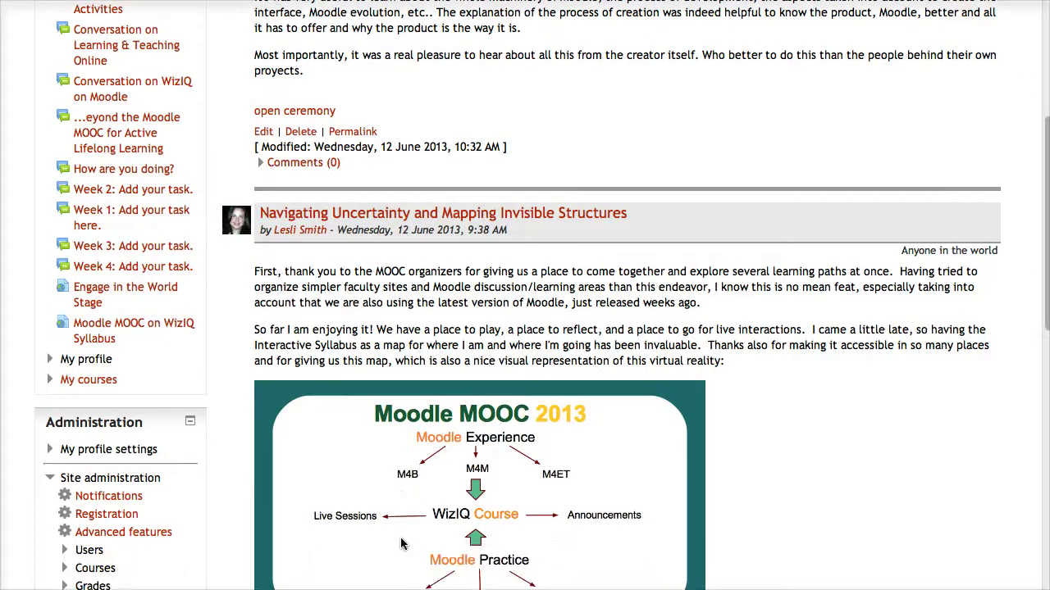
{"action": "scroll", "coordinate": [470, 527], "scroll_direction": "down", "scroll_amount": 2}
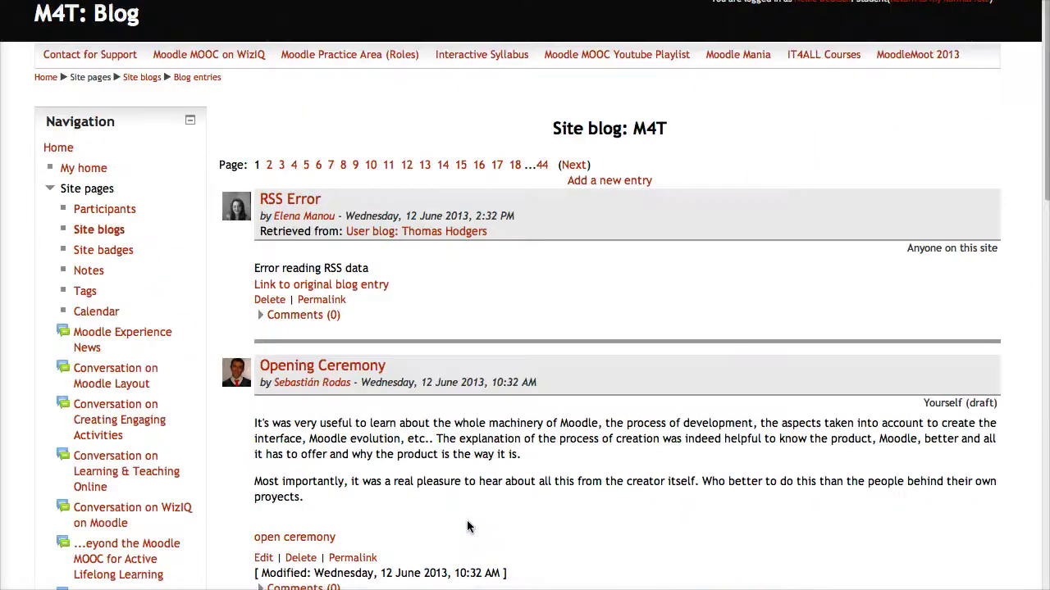
- Go back to the M4B course page and look through its comments, course sections, and Navigation and Administration blocks
{"action": "left_click", "coordinate": [433, 414]}
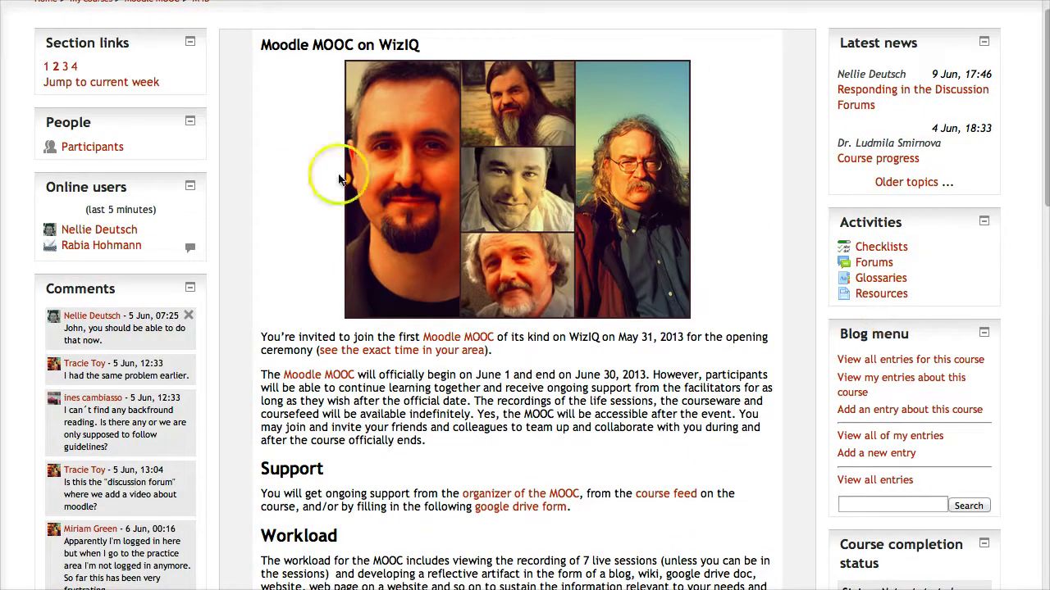
{"action": "scroll", "coordinate": [352, 235], "scroll_direction": "up", "scroll_amount": 2}
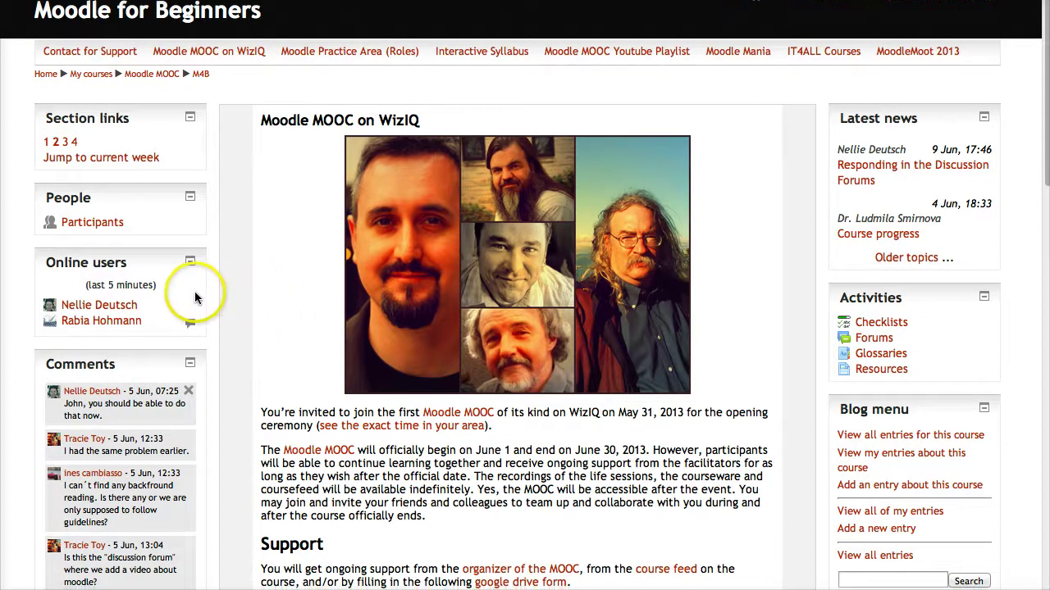
{"action": "scroll", "coordinate": [194, 297], "scroll_direction": "down", "scroll_amount": 1}
{"action": "scroll", "coordinate": [195, 297], "scroll_direction": "down", "scroll_amount": 3}
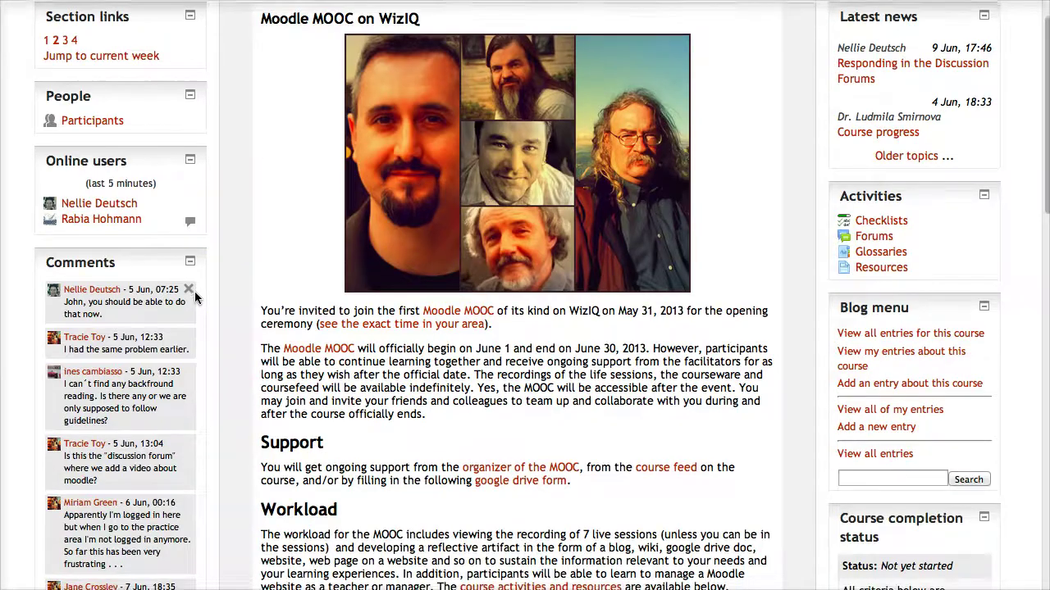
{"action": "scroll", "coordinate": [194, 296], "scroll_direction": "down", "scroll_amount": 12}
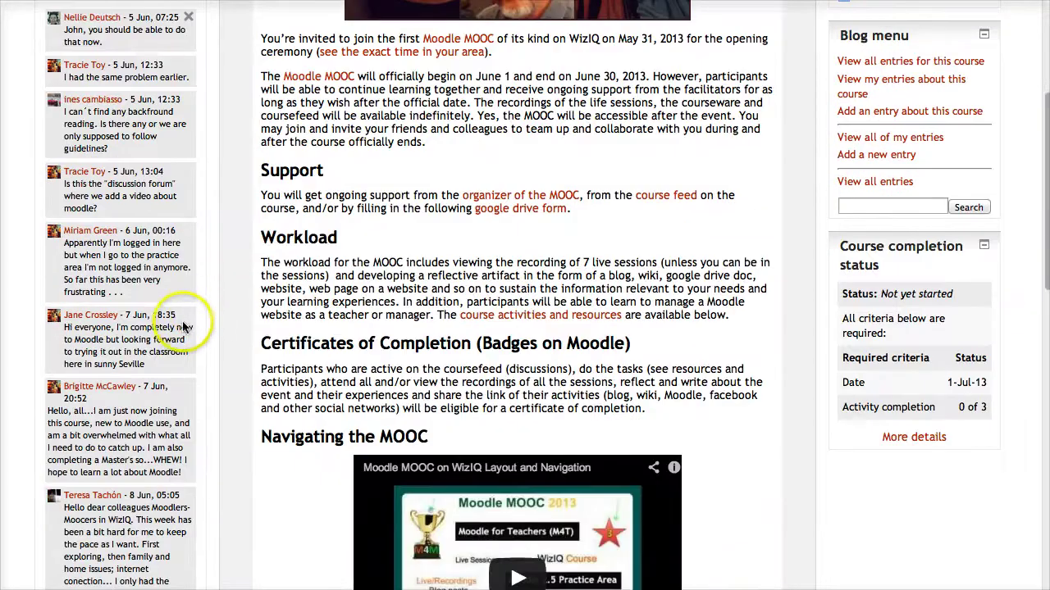
{"action": "scroll", "coordinate": [180, 328], "scroll_direction": "down", "scroll_amount": 3}
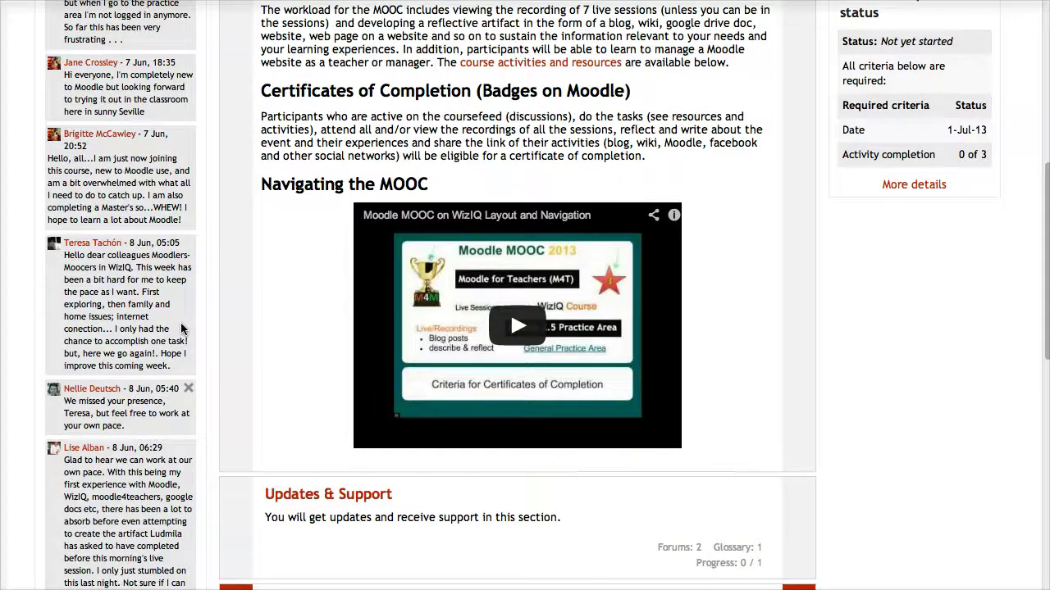
{"action": "scroll", "coordinate": [182, 326], "scroll_direction": "down", "scroll_amount": 15}
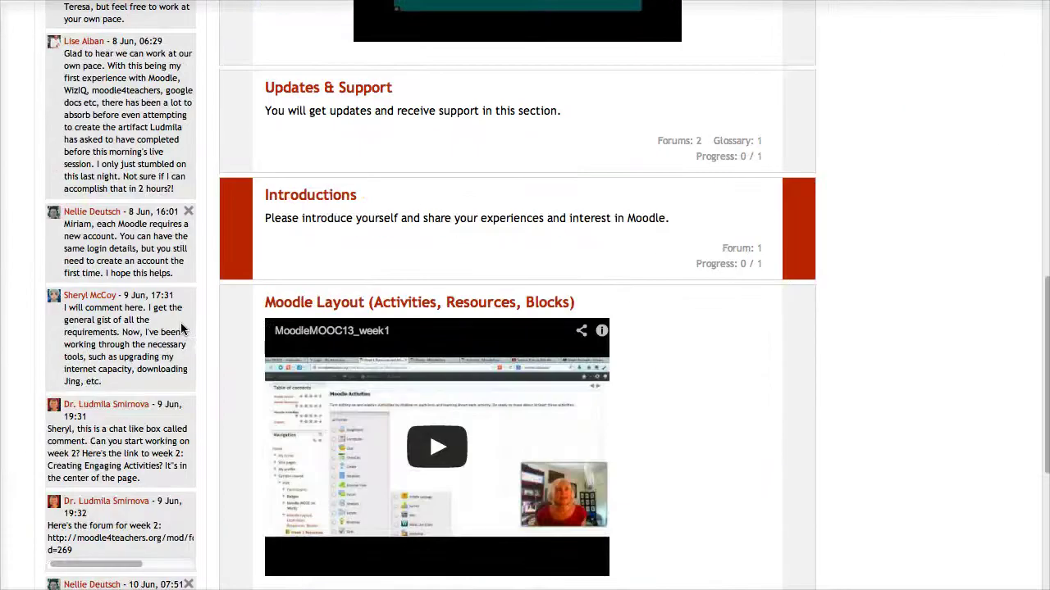
{"action": "scroll", "coordinate": [180, 328], "scroll_direction": "down", "scroll_amount": 11}
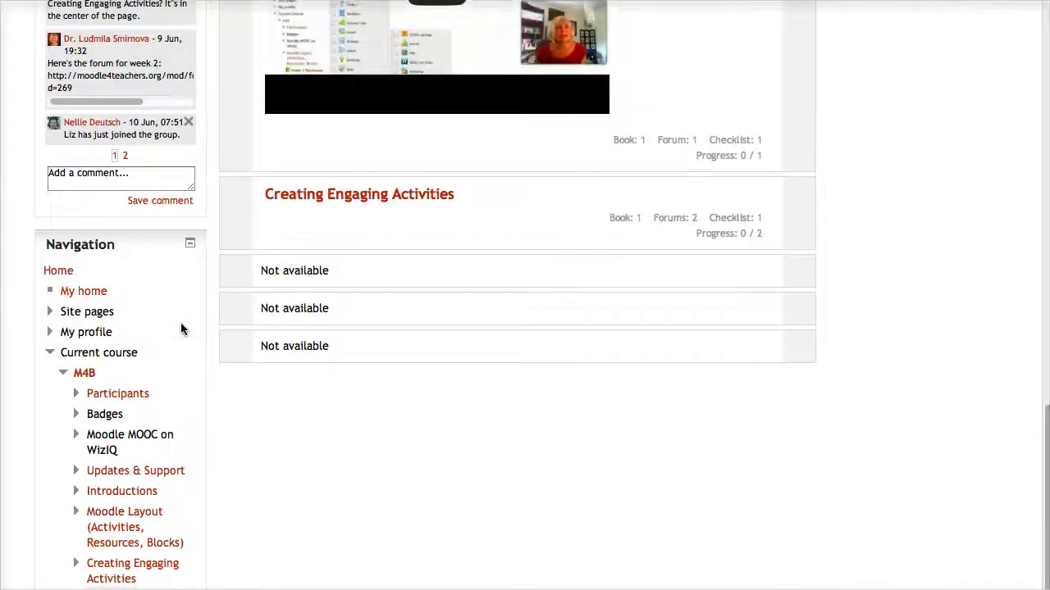
{"action": "scroll", "coordinate": [182, 329], "scroll_direction": "down", "scroll_amount": 5}
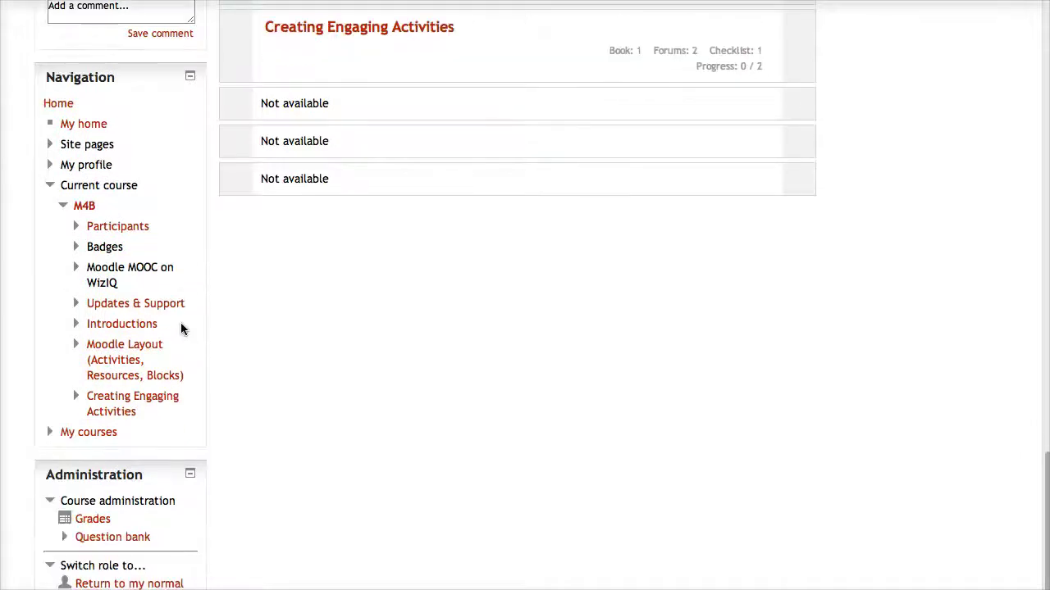
{"action": "scroll", "coordinate": [182, 329], "scroll_direction": "down", "scroll_amount": 2}
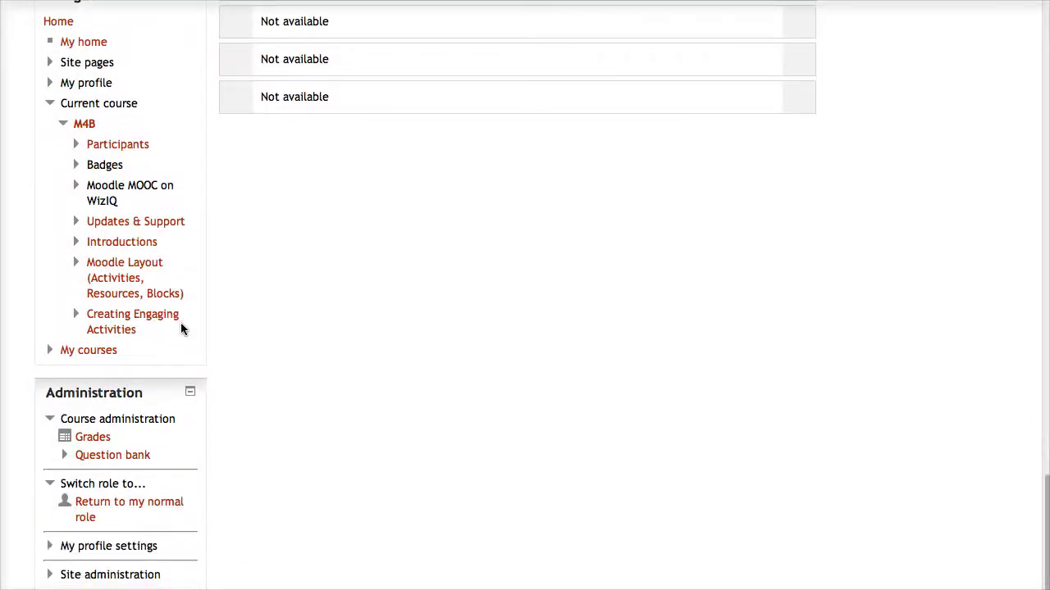
{"action": "scroll", "coordinate": [182, 328], "scroll_direction": "up", "scroll_amount": 1}
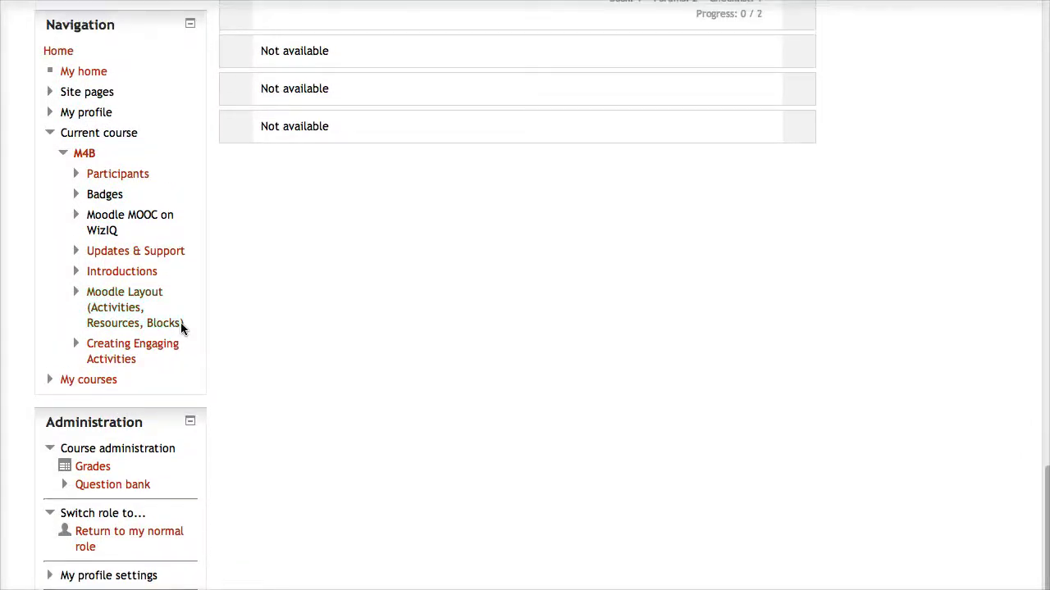
{"action": "scroll", "coordinate": [181, 329], "scroll_direction": "up", "scroll_amount": 1}
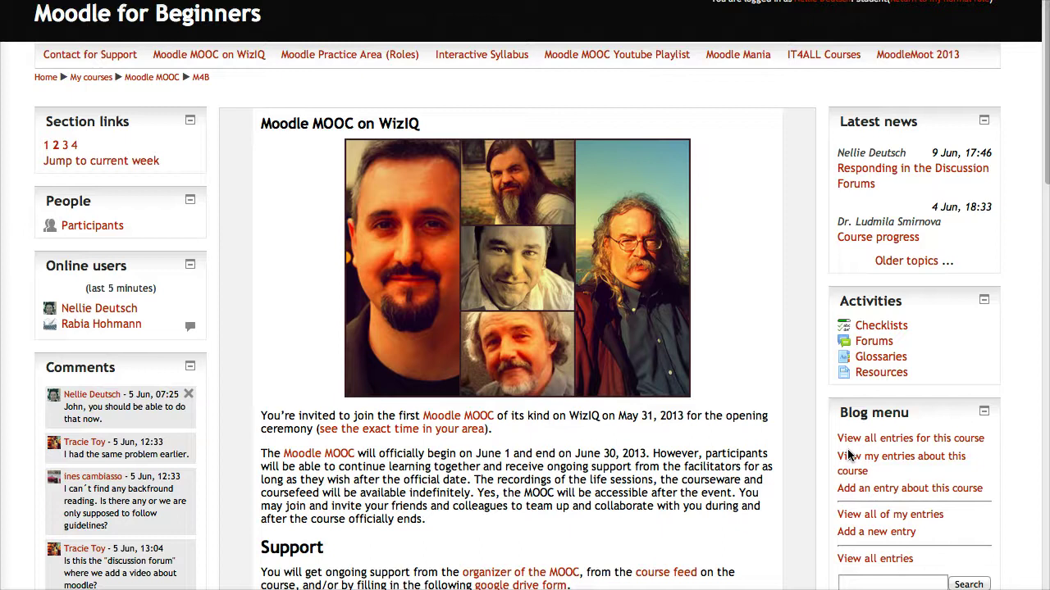
{"action": "left_click", "coordinate": [796, 514]}
{"action": "scroll", "coordinate": [464, 462], "scroll_direction": "down", "scroll_amount": 1}
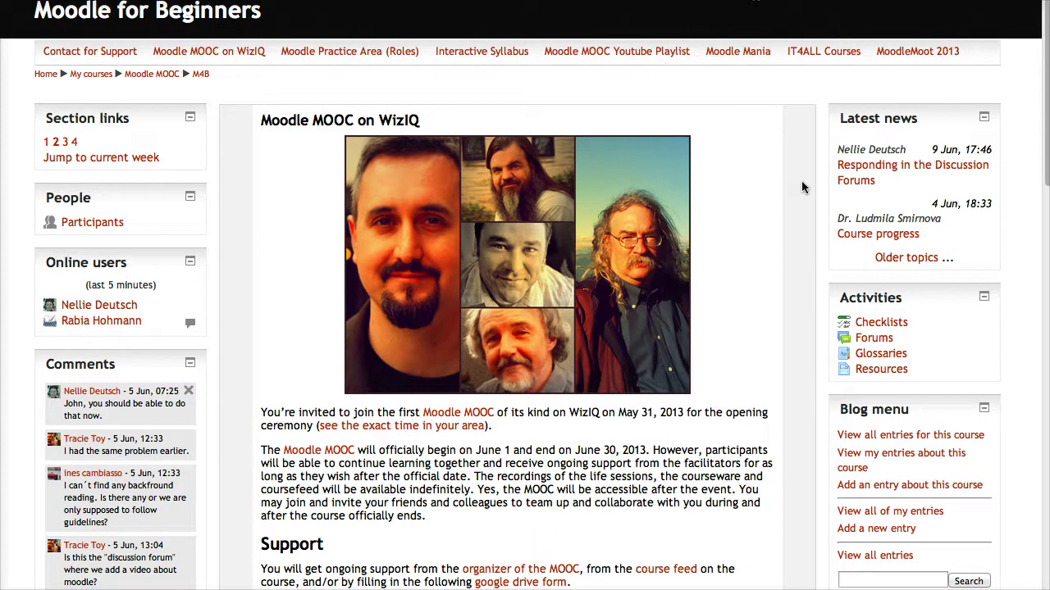
{"action": "scroll", "coordinate": [802, 188], "scroll_direction": "up", "scroll_amount": 1}
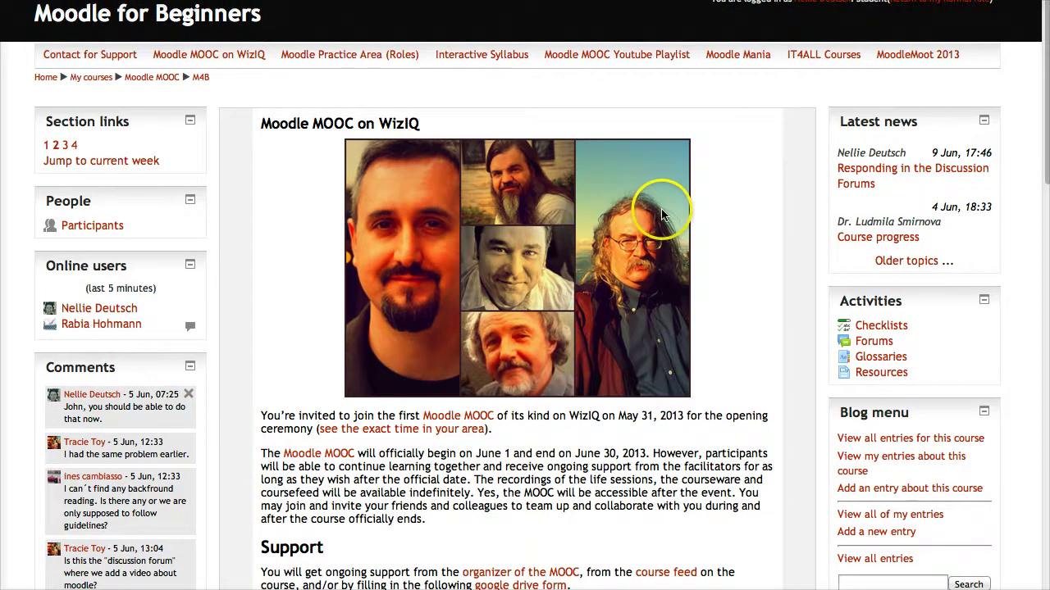